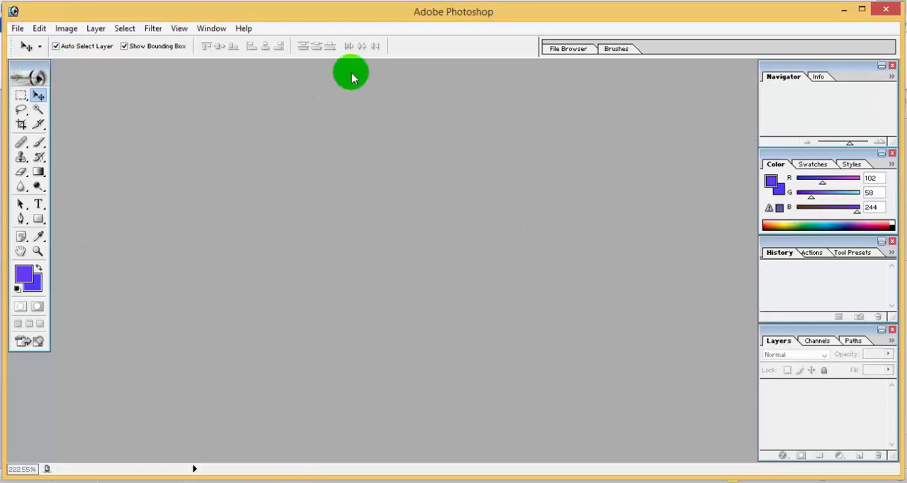
# Step: Open the image index.jpg from the Desktop
pyautogui.click(17, 29)
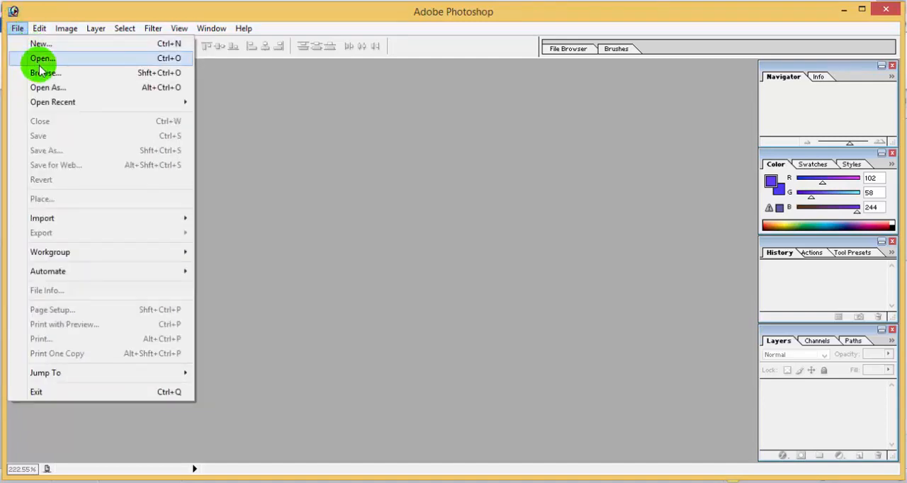
pyautogui.click(61, 59)
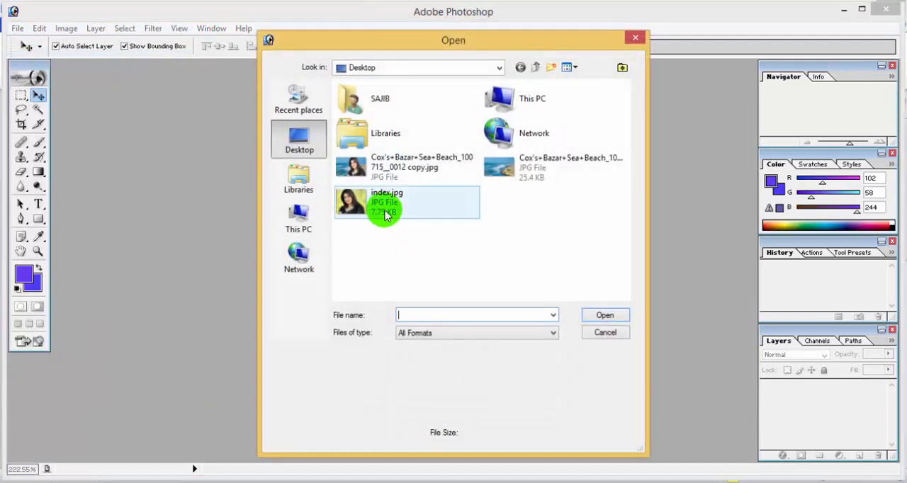
pyautogui.click(369, 165)
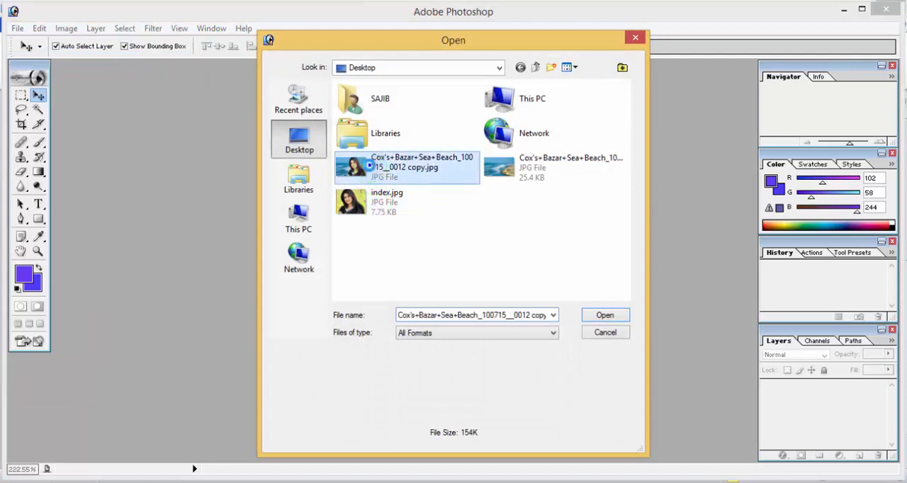
pyautogui.rightClick(369, 167)
pyautogui.press('d')
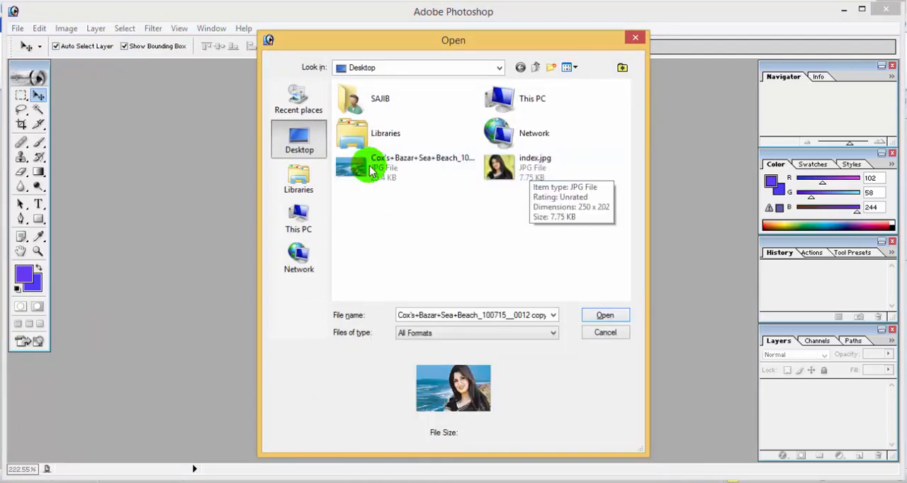
pyautogui.click(563, 165)
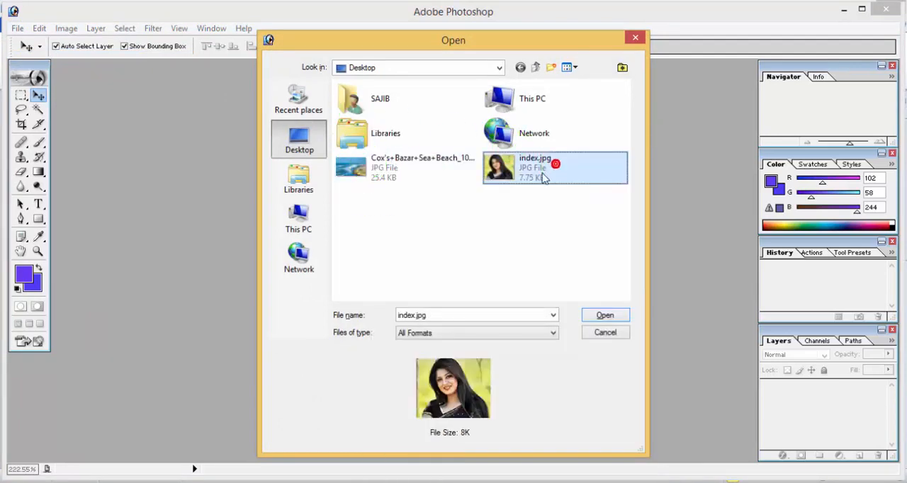
pyautogui.click(605, 316)
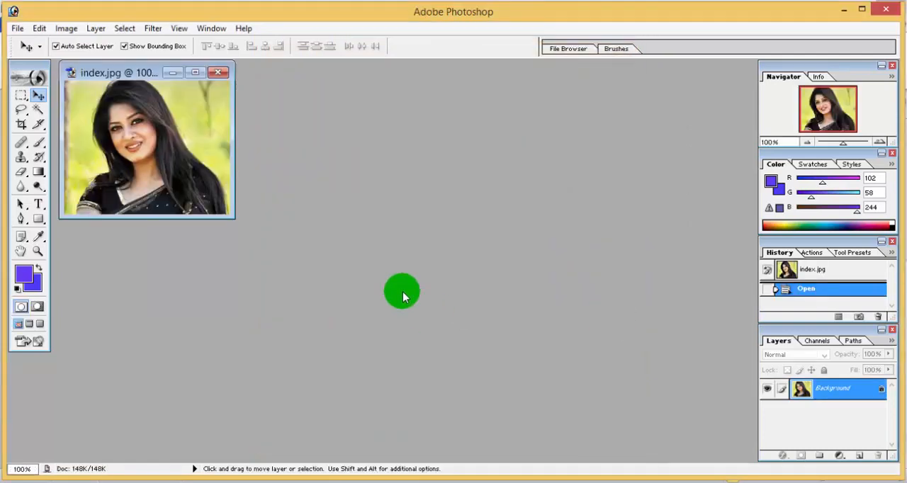
# Step: Apply a Curves adjustment to the photo, pulling the midpoint down to input 118, output 129
pyautogui.click(196, 72)
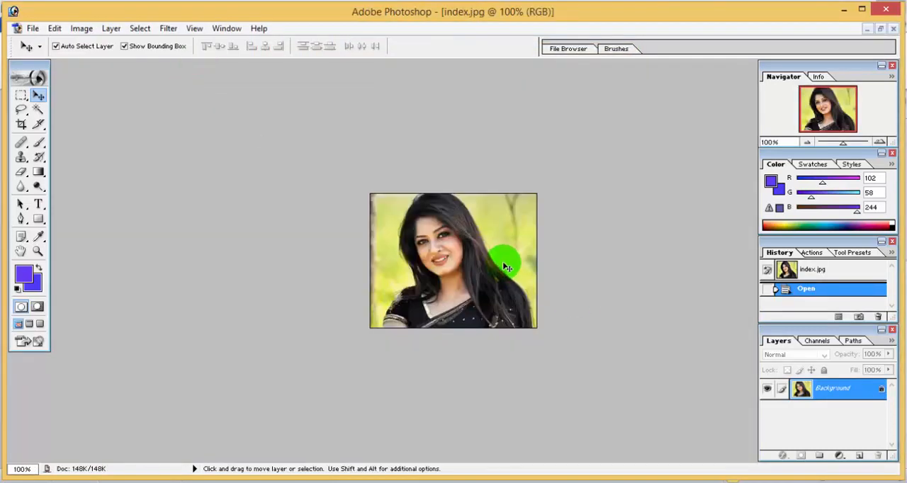
pyautogui.scroll(-2, 507, 267)
pyautogui.scroll(5, 507, 266)
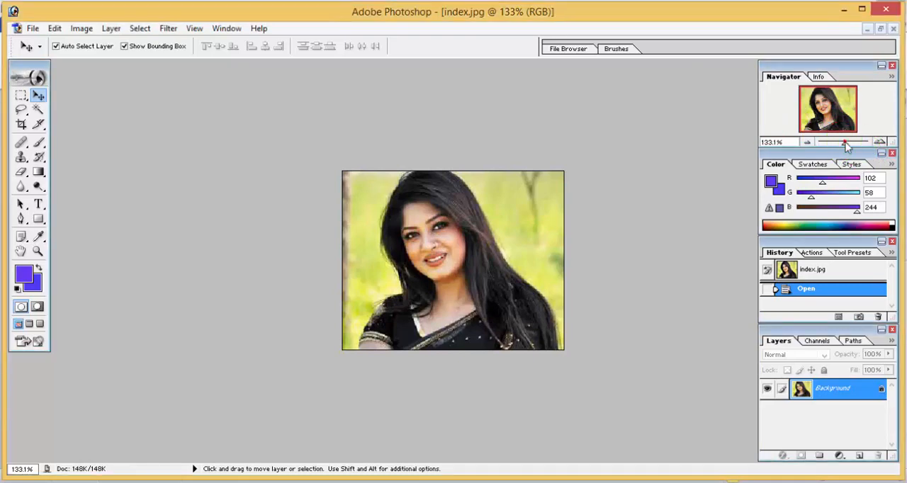
pyautogui.moveTo(845, 145); pyautogui.dragTo(851, 146)
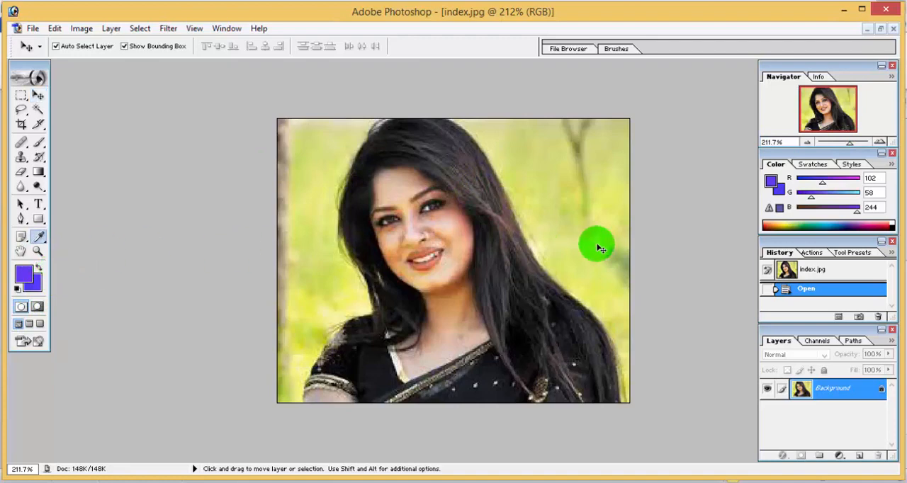
pyautogui.hotkey('ctrl', 'm')
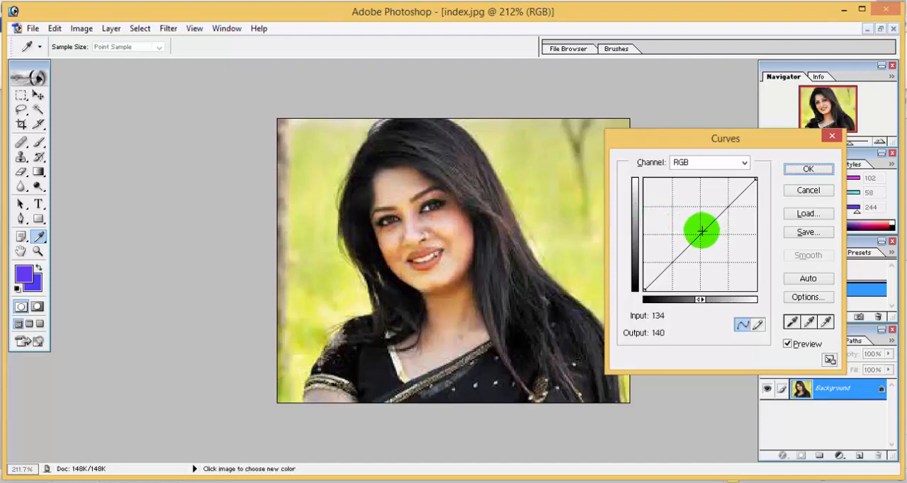
pyautogui.moveTo(702, 231); pyautogui.dragTo(696, 235)
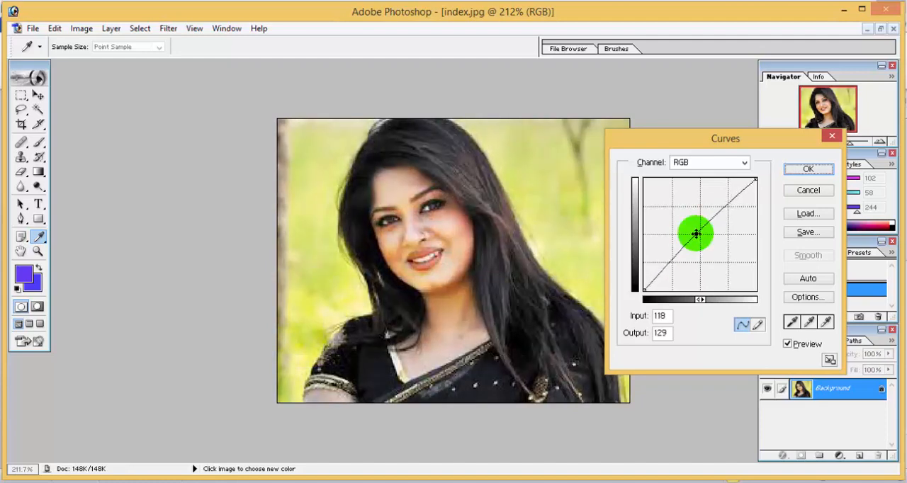
pyautogui.click(808, 170)
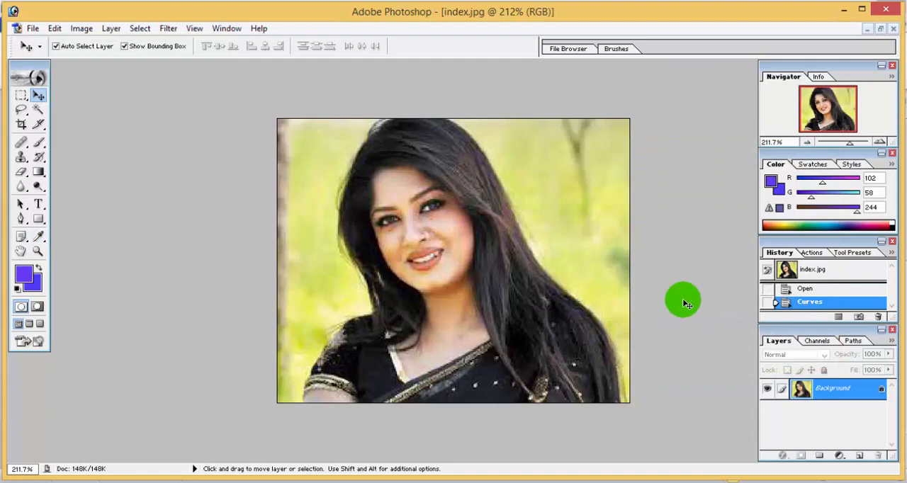
# Step: Apply a Hue/Saturation adjustment with saturation raised to +4, then switch to the Move tool
pyautogui.hotkey('ctrl', 'u')
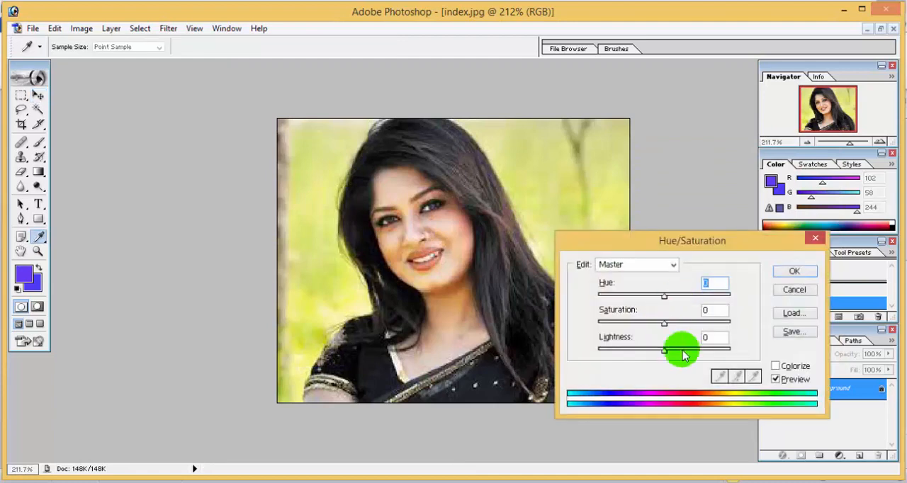
pyautogui.moveTo(663, 323); pyautogui.dragTo(666, 324)
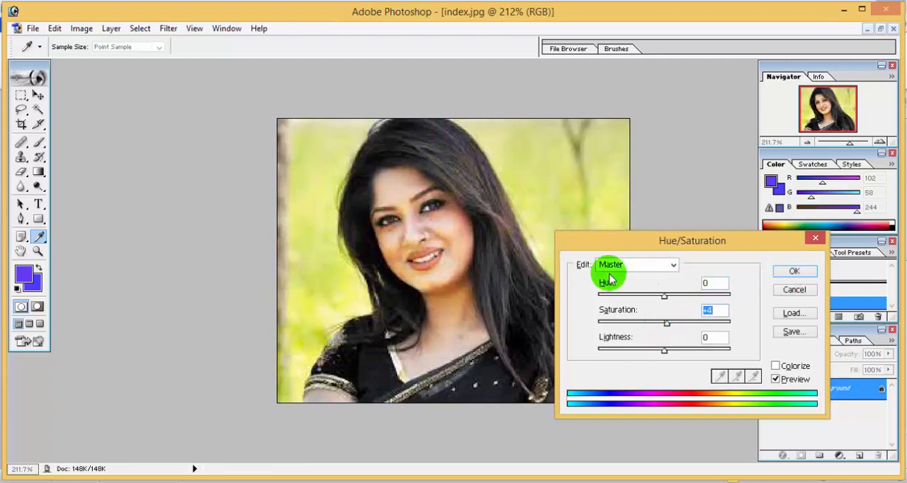
pyautogui.click(801, 273)
pyautogui.press('v')
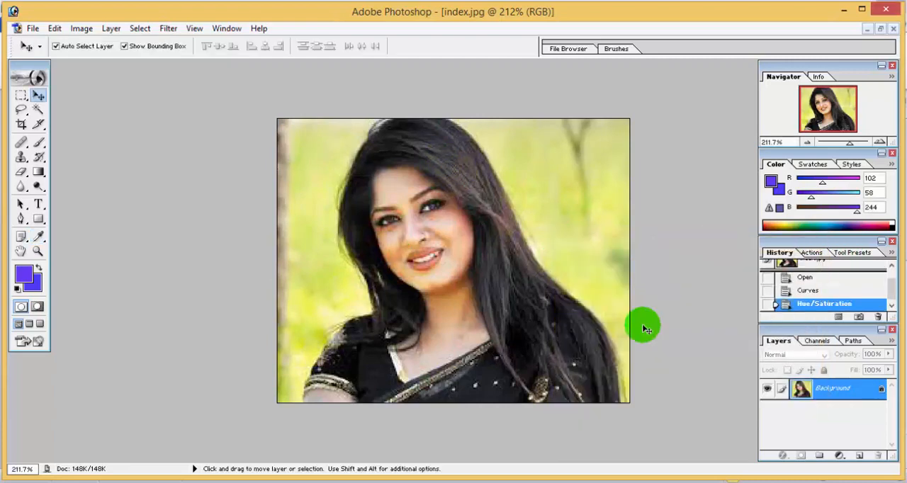
# Step: Try a Levels adjustment by nudging the output black slider
pyautogui.hotkey('ctrl', 'l')
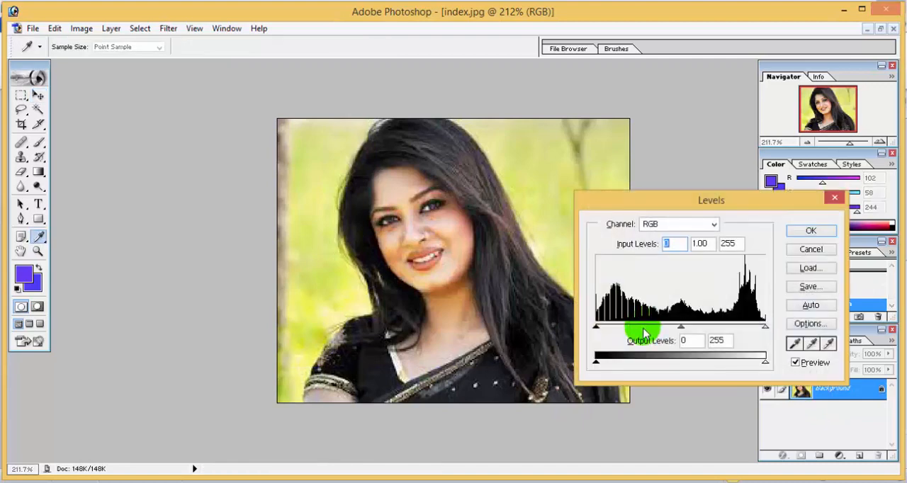
pyautogui.moveTo(596, 362)
pyautogui.mouseDown()
pyautogui.moveTo(614, 363)
pyautogui.moveTo(593, 363)
pyautogui.mouseUp()
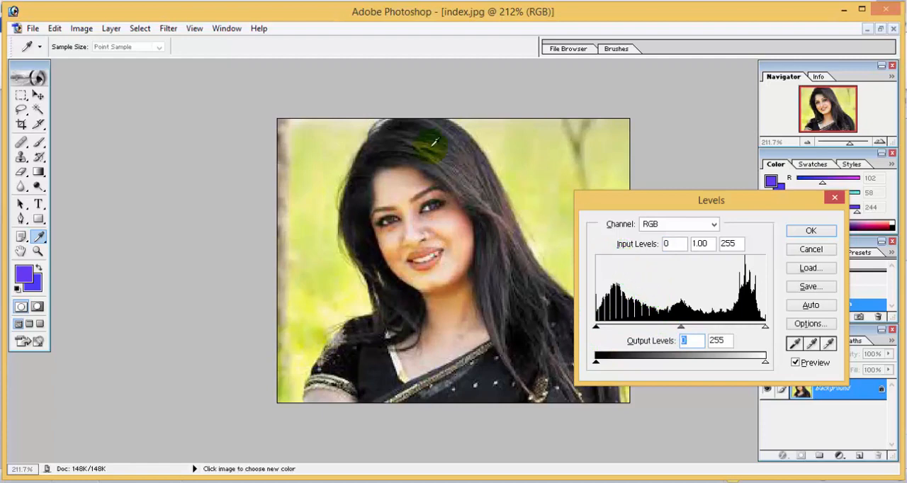
pyautogui.click(810, 230)
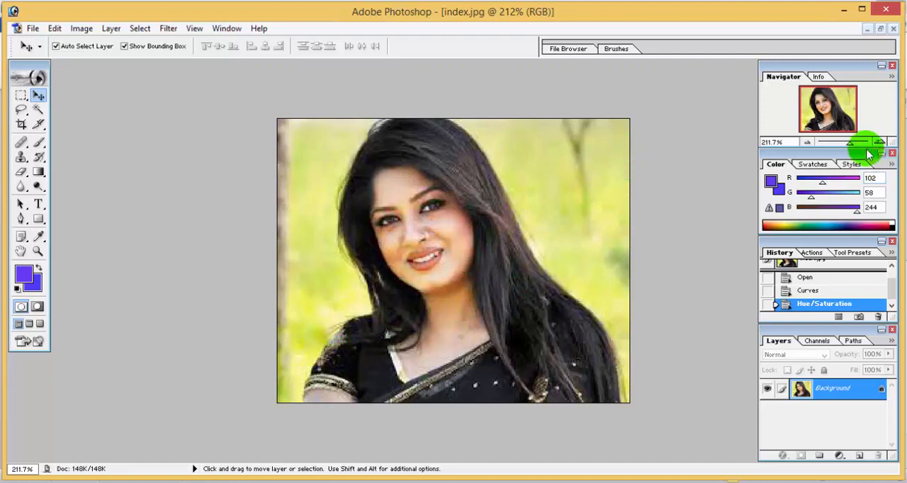
# Step: With the Pen tool, trace a closed path around the woman's head, hair and shoulders
pyautogui.moveTo(845, 143); pyautogui.dragTo(851, 147)
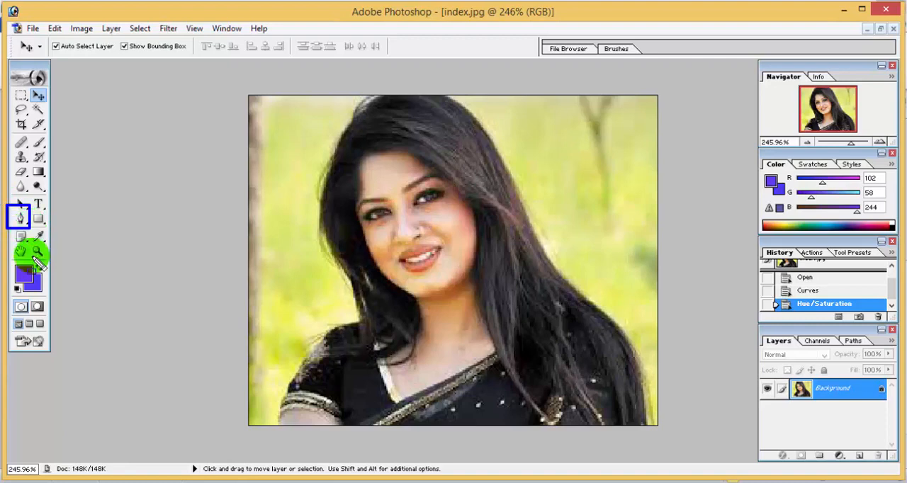
pyautogui.click(21, 220)
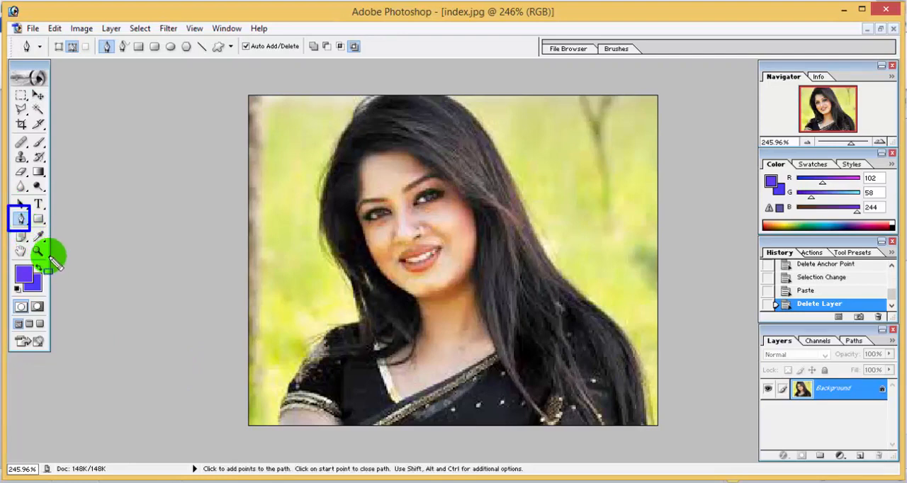
pyautogui.click(20, 218)
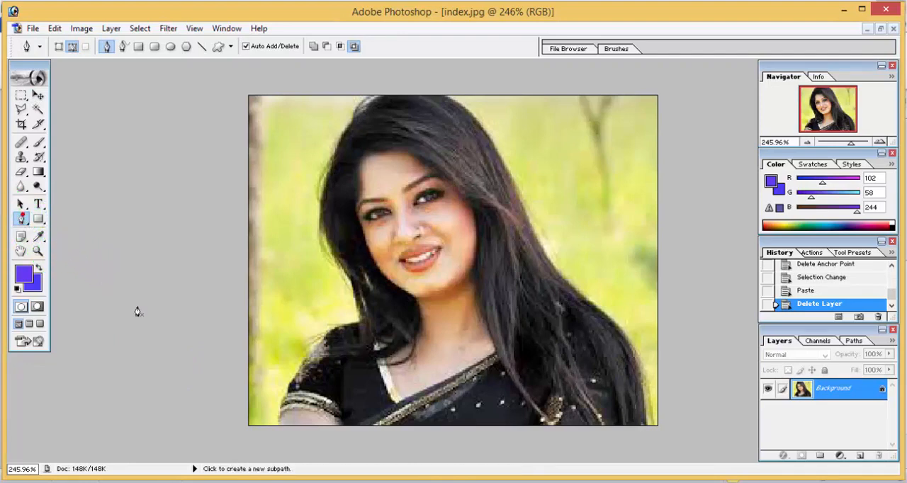
pyautogui.click(283, 420)
pyautogui.click(281, 402)
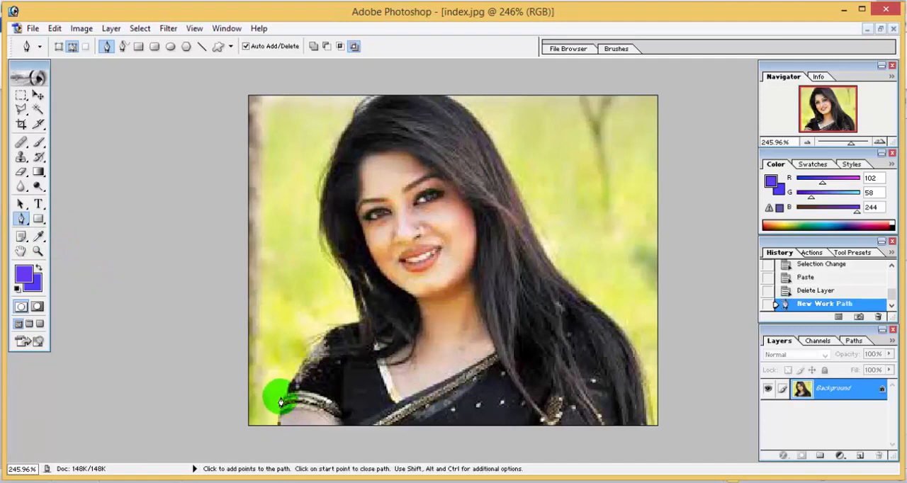
pyautogui.click(291, 372)
pyautogui.click(308, 359)
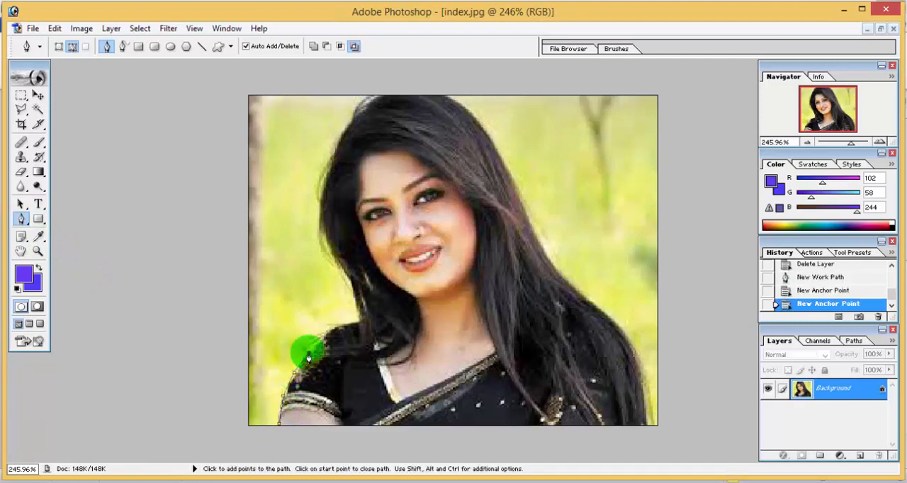
pyautogui.click(321, 340)
pyautogui.click(335, 327)
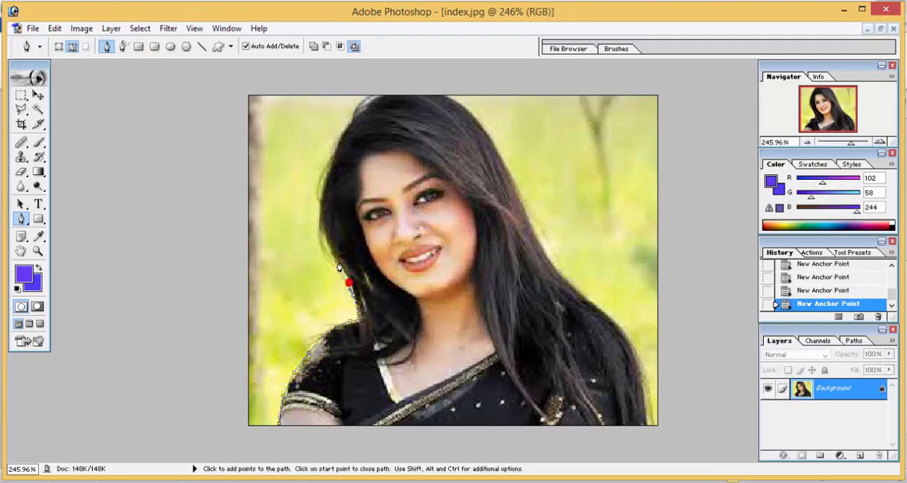
pyautogui.click(326, 236)
pyautogui.click(322, 185)
pyautogui.click(329, 146)
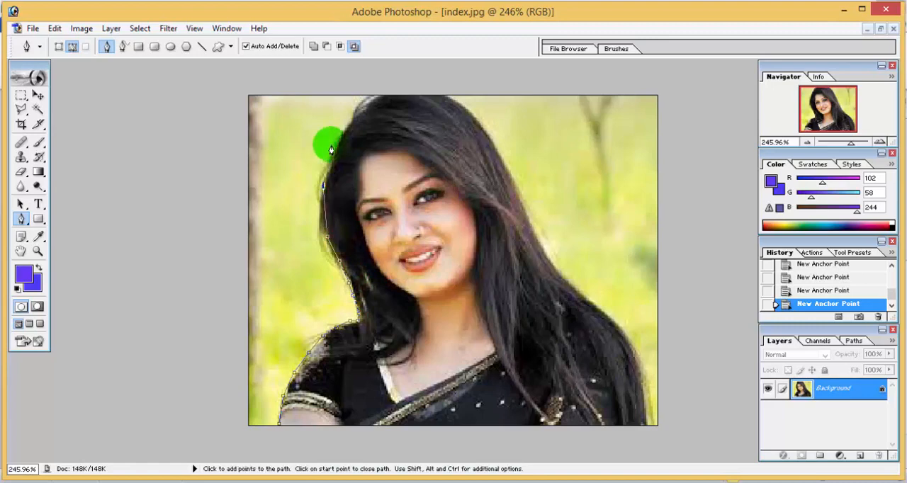
pyautogui.click(335, 142)
pyautogui.click(359, 108)
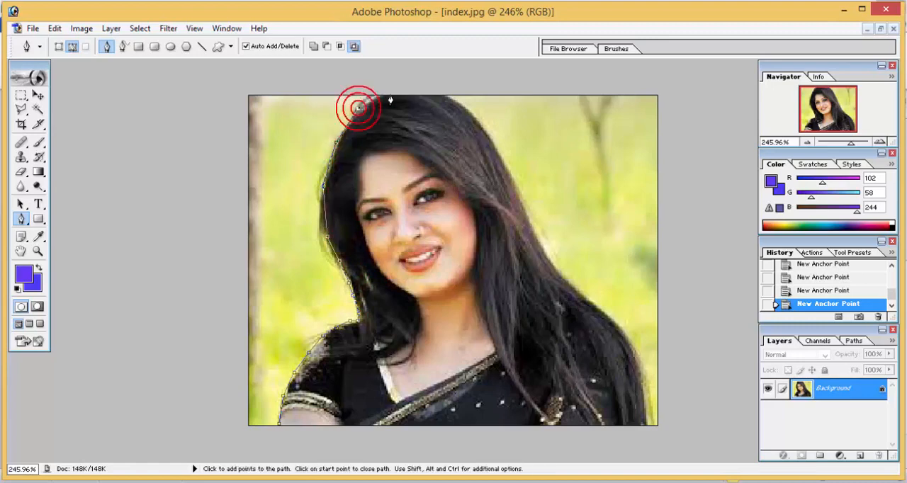
pyautogui.click(393, 97)
pyautogui.click(444, 99)
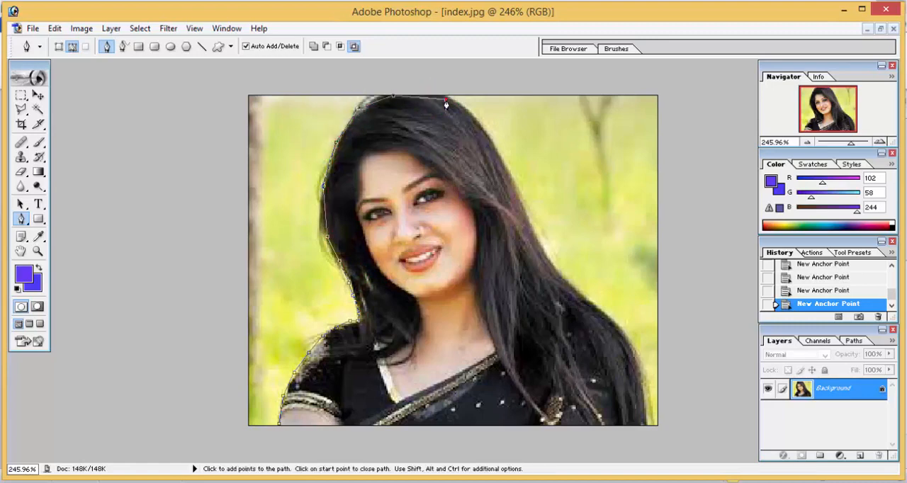
pyautogui.click(480, 118)
pyautogui.click(501, 160)
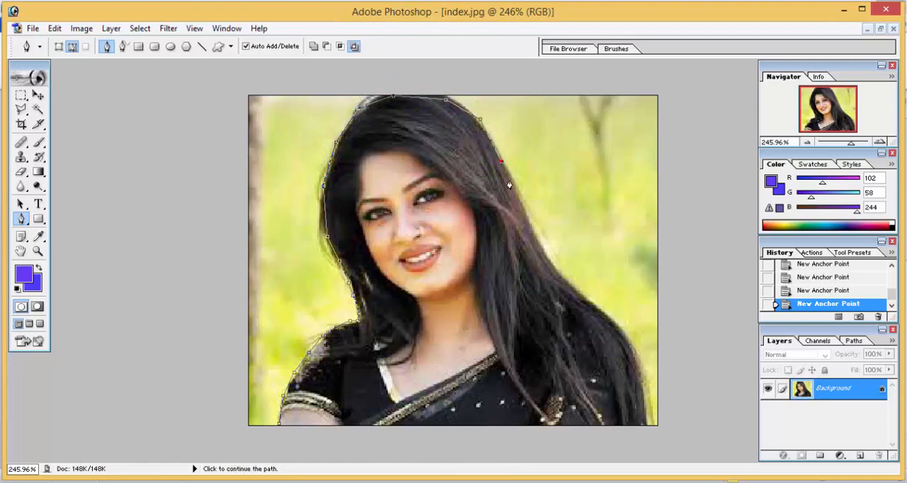
pyautogui.click(521, 213)
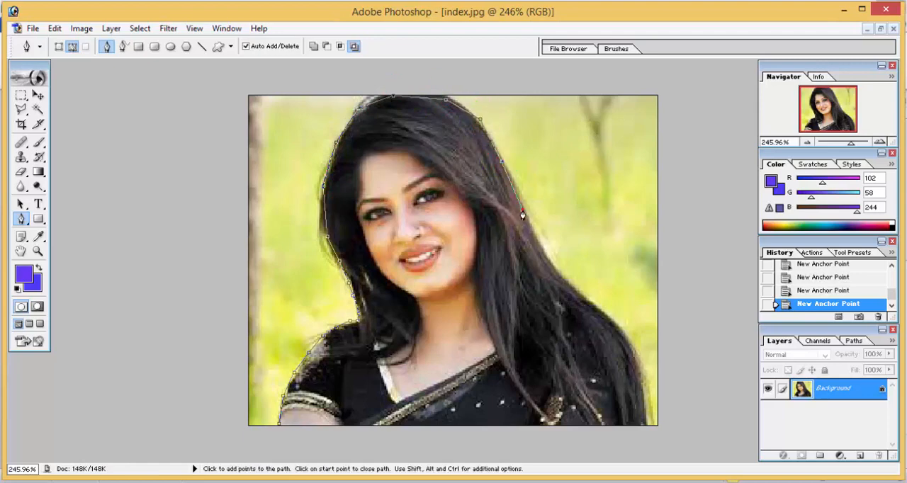
pyautogui.click(592, 310)
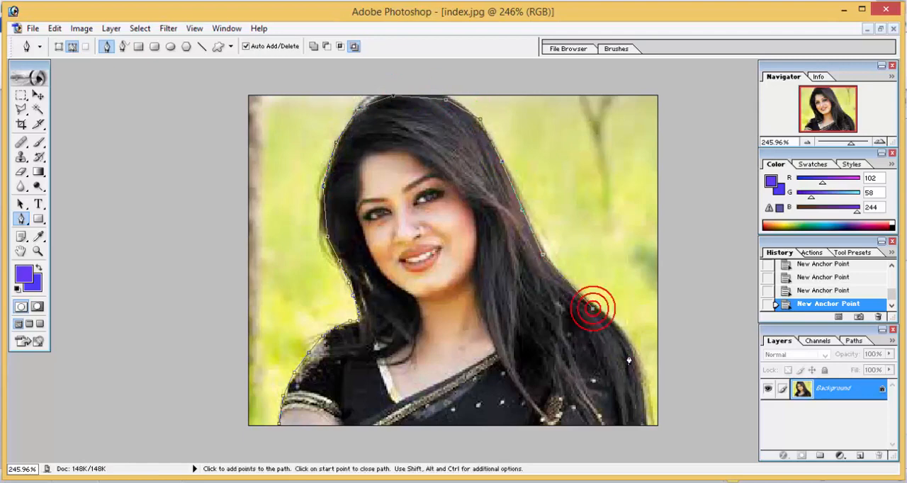
pyautogui.click(642, 424)
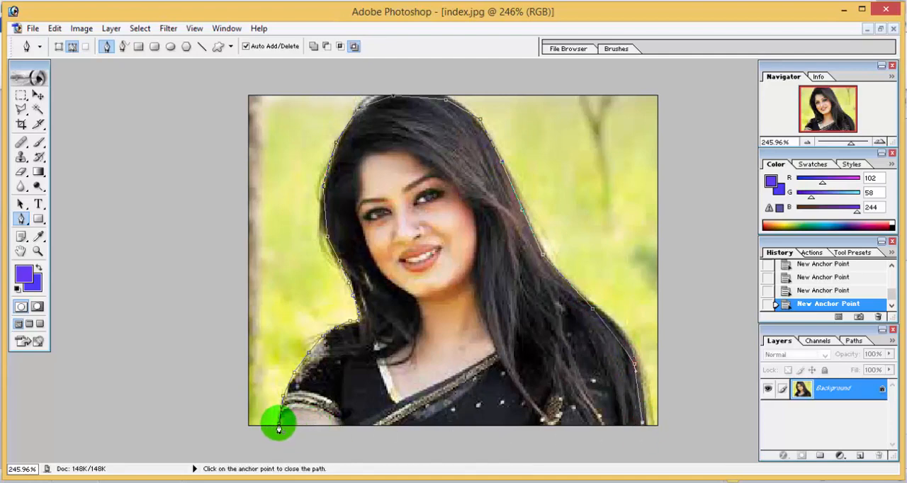
pyautogui.click(279, 426)
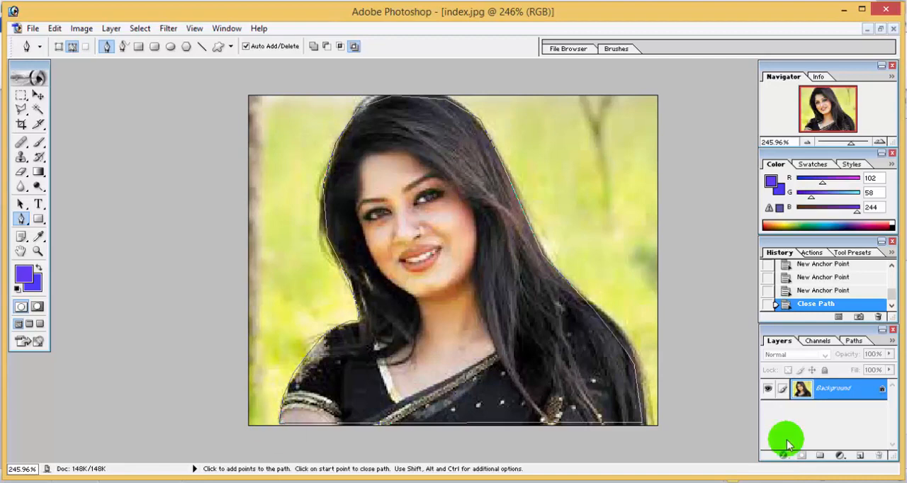
# Step: Convert the path to a selection and copy it onto a new layer
pyautogui.hotkey('ctrl', 'Return')
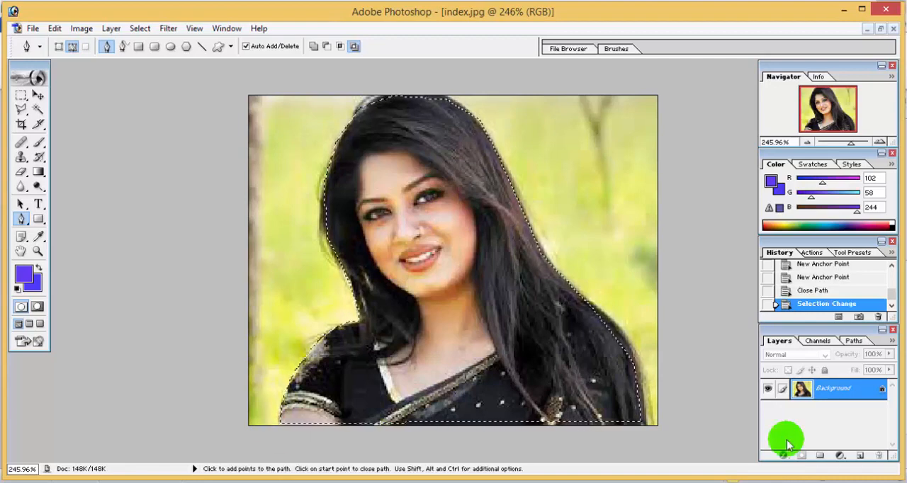
pyautogui.hotkey('ctrl', 'c')
pyautogui.hotkey('ctrl', 'v')
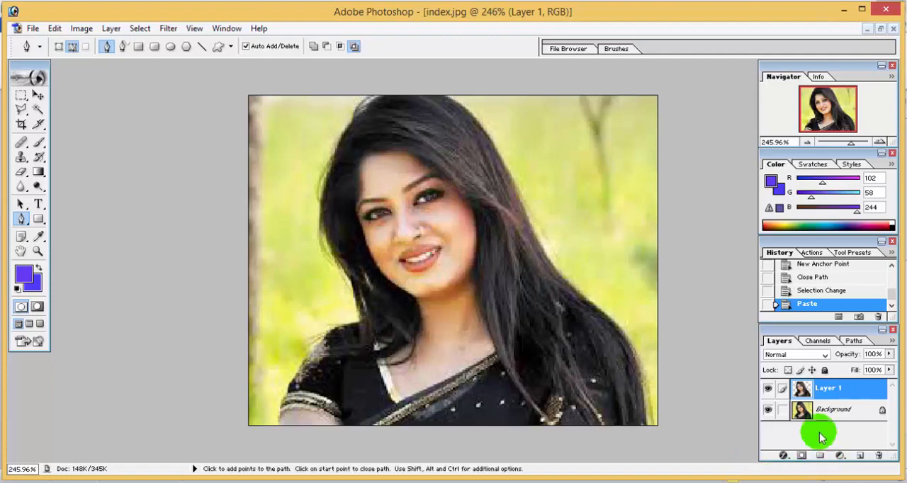
pyautogui.moveTo(777, 364)
pyautogui.mouseDown()
pyautogui.moveTo(866, 425)
pyautogui.moveTo(871, 441)
pyautogui.mouseUp()
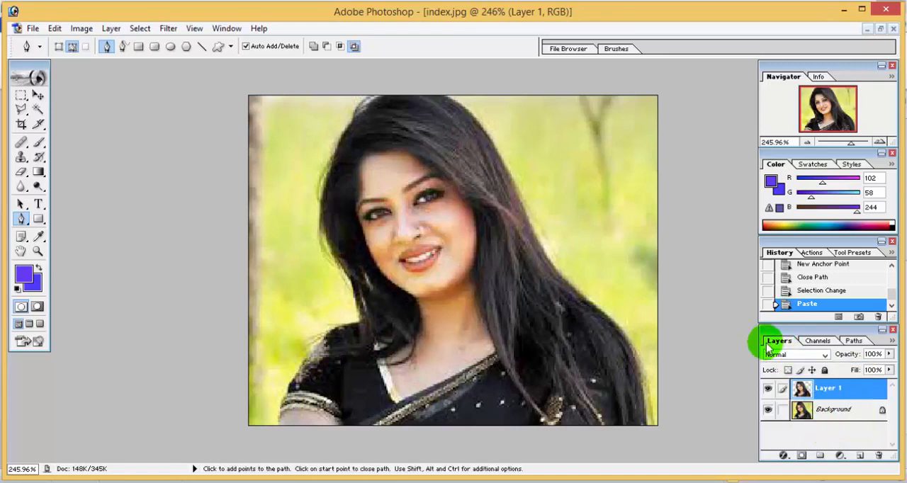
pyautogui.moveTo(768, 333)
pyautogui.mouseDown()
pyautogui.moveTo(819, 357)
pyautogui.moveTo(887, 356)
pyautogui.mouseUp()
pyautogui.press('Escape')
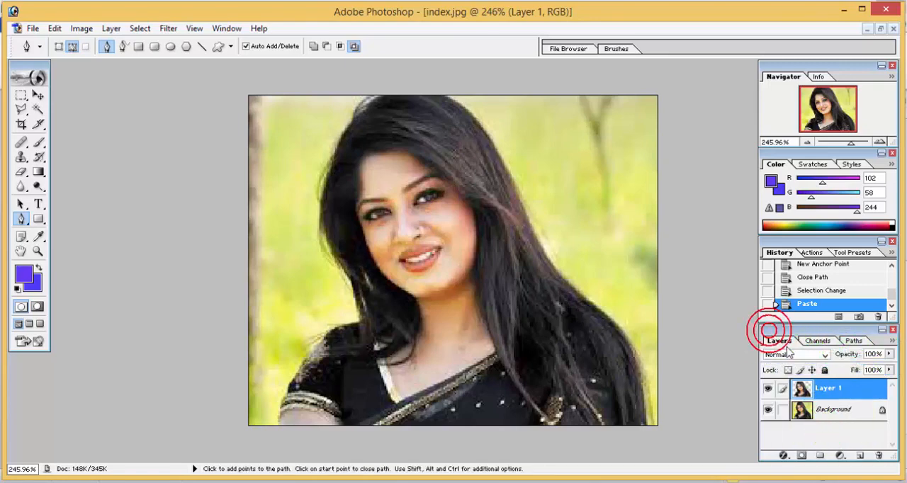
# Step: Delete the original Background layer so only the cut-out woman layer remains
pyautogui.moveTo(769, 330)
pyautogui.mouseDown()
pyautogui.moveTo(779, 350)
pyautogui.moveTo(792, 340)
pyautogui.moveTo(789, 330)
pyautogui.moveTo(795, 354)
pyautogui.mouseUp()
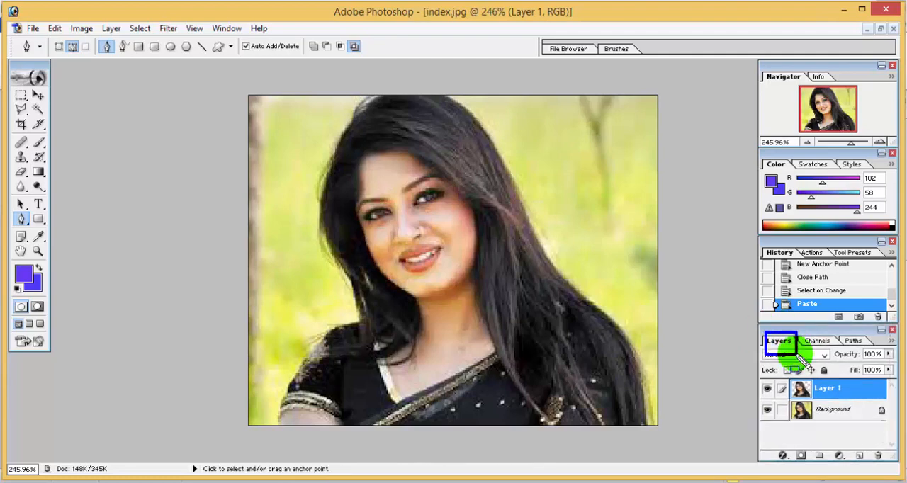
pyautogui.press('Escape')
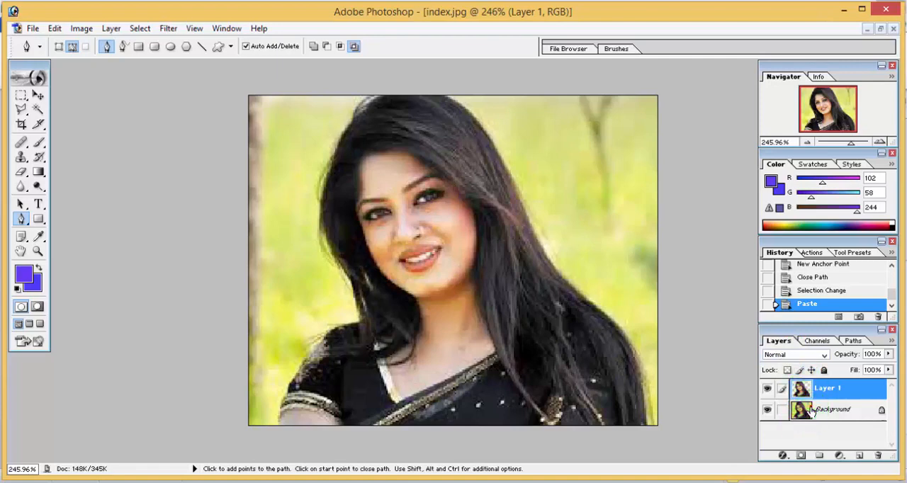
pyautogui.moveTo(812, 411); pyautogui.dragTo(880, 456)
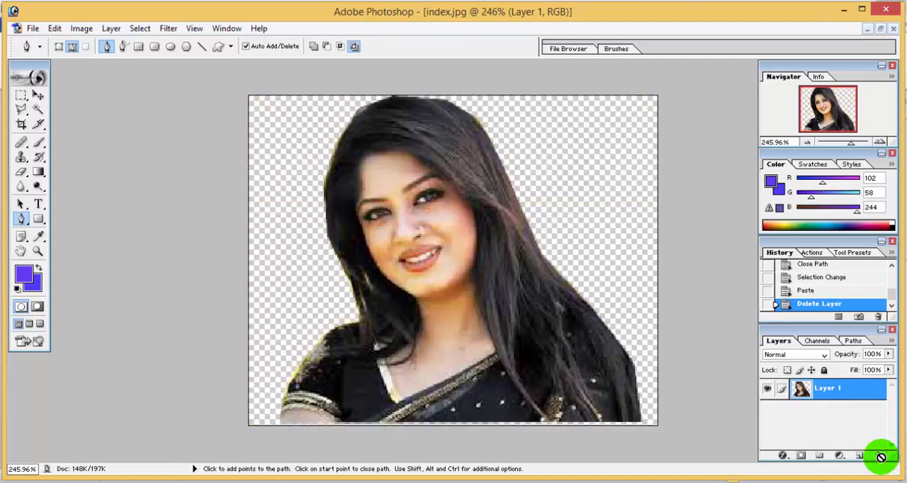
# Step: Open the Cox's Bazar sea beach photo as a second document
pyautogui.click(33, 29)
pyautogui.click(32, 29)
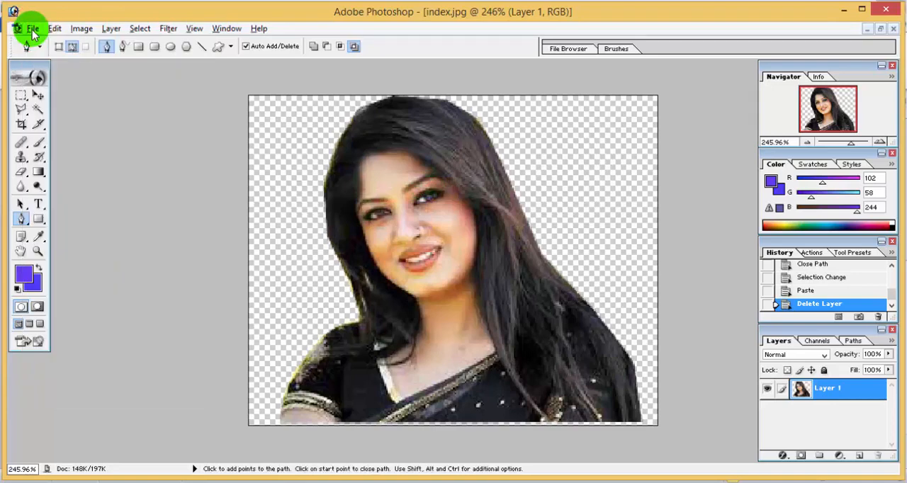
pyautogui.click(33, 29)
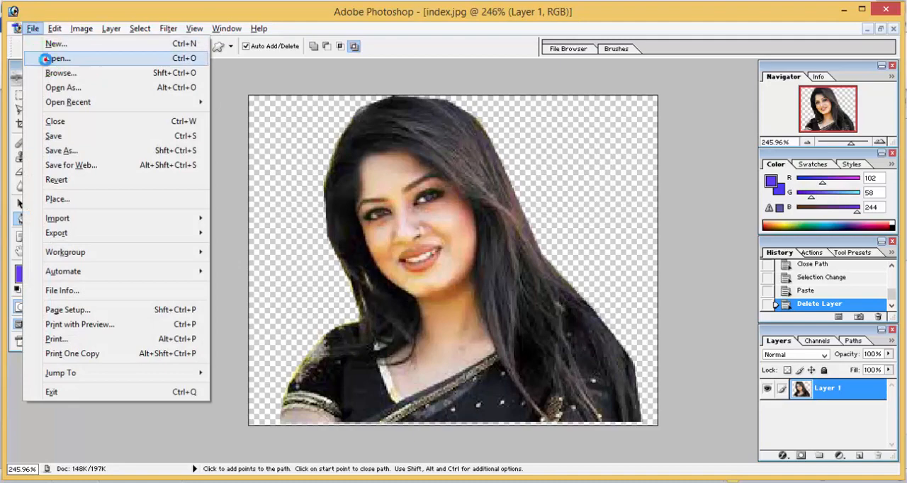
pyautogui.click(47, 58)
pyautogui.doubleClick(347, 176)
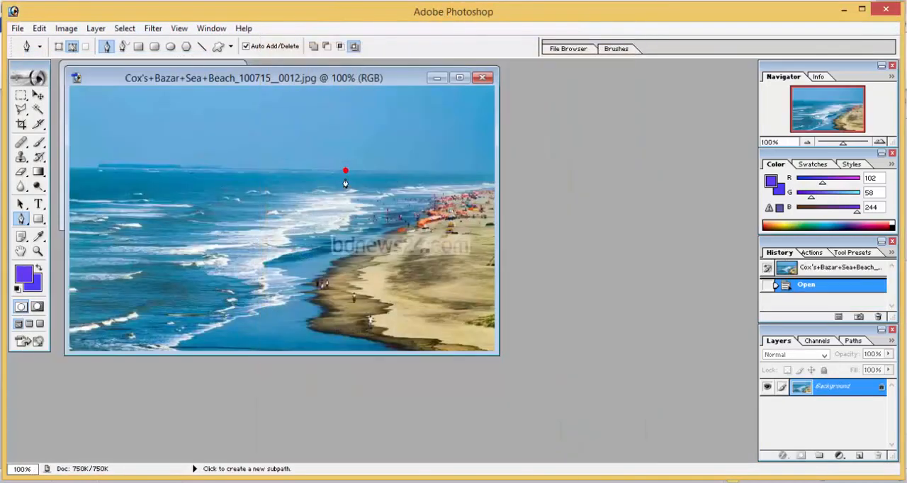
# Step: Drag the cut-out woman layer into the beach photo and place her at its lower right
pyautogui.moveTo(345, 87); pyautogui.dragTo(658, 98)
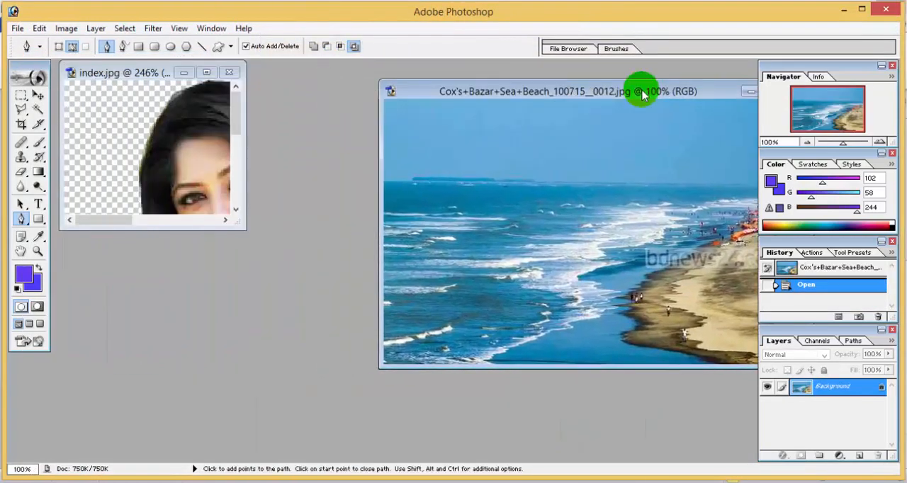
pyautogui.click(38, 94)
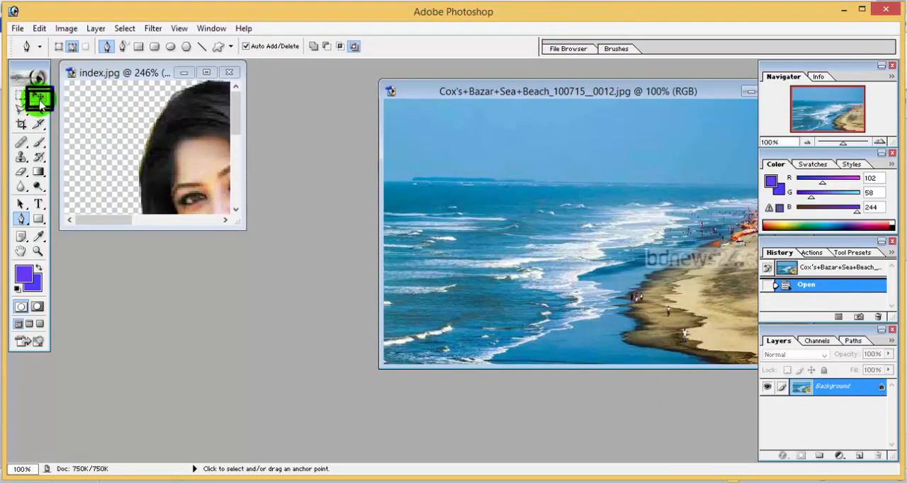
pyautogui.click(188, 159)
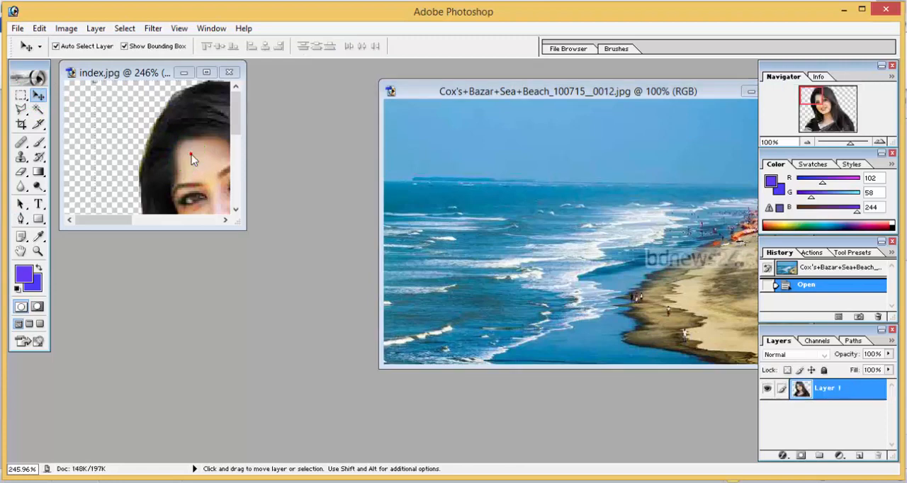
pyautogui.moveTo(197, 173); pyautogui.dragTo(465, 218)
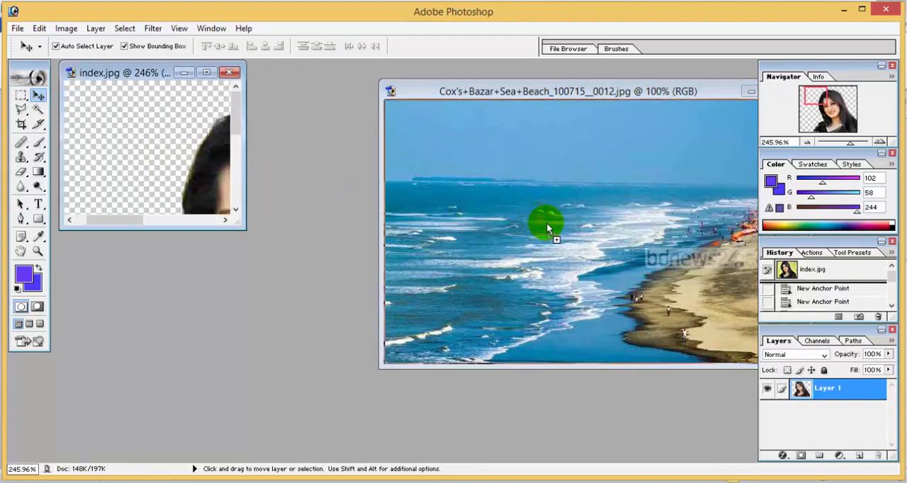
pyautogui.moveTo(546, 222); pyautogui.dragTo(546, 222)
pyautogui.moveTo(610, 92); pyautogui.dragTo(456, 87)
pyautogui.moveTo(449, 230); pyautogui.dragTo(590, 262)
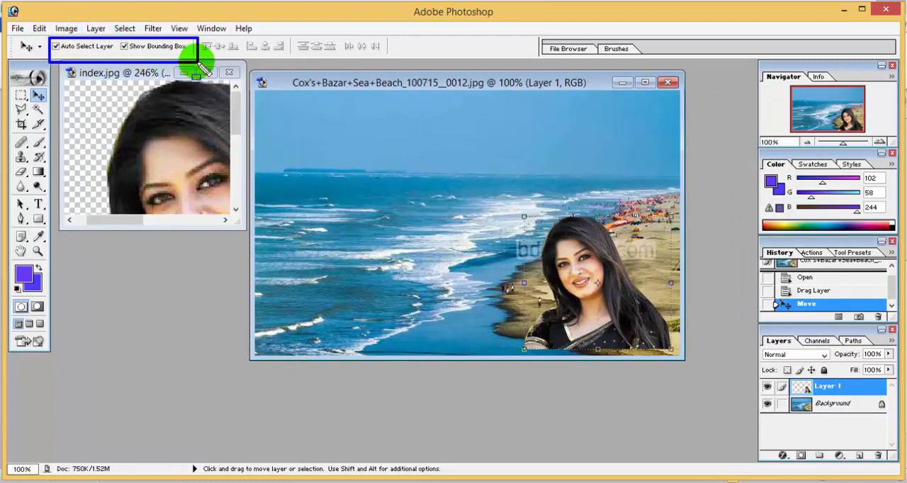
# Step: Try enlarging the woman layer with its bounding-box handles to about 185% width and 199% height, then discard the transformation
pyautogui.moveTo(171, 67); pyautogui.dragTo(183, 68)
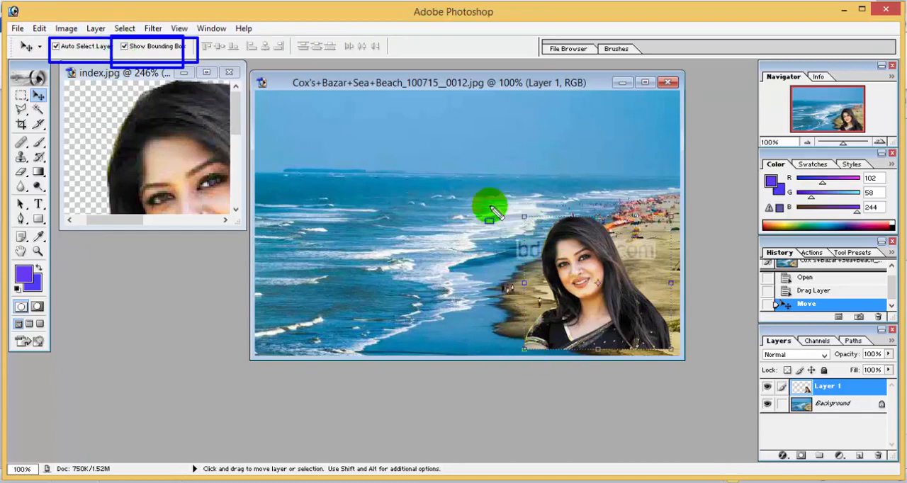
pyautogui.press('Escape')
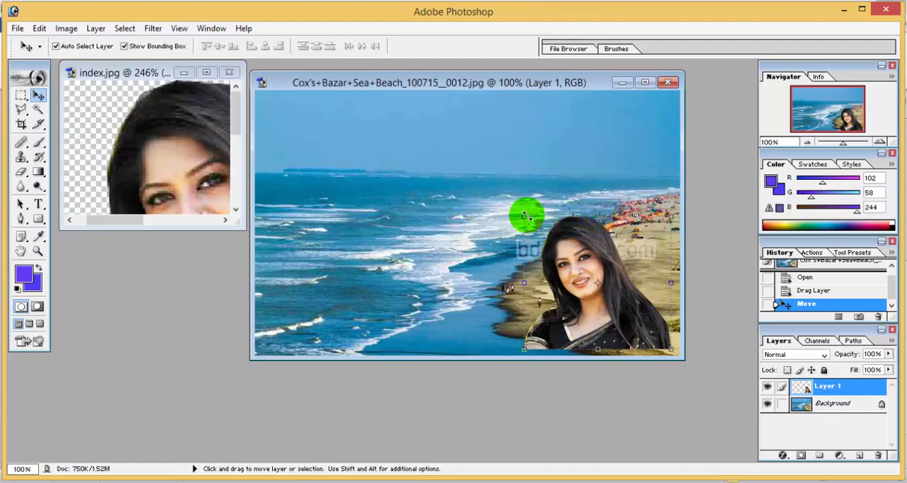
pyautogui.moveTo(522, 216); pyautogui.dragTo(396, 91)
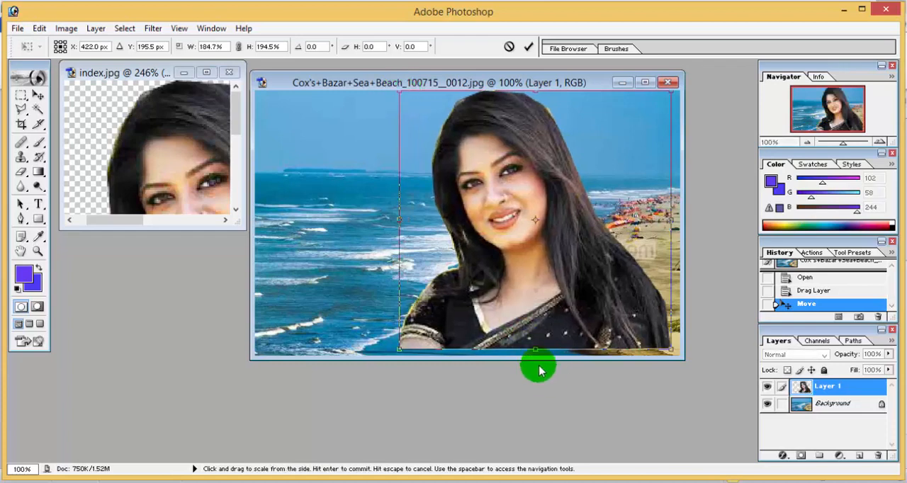
pyautogui.moveTo(535, 350); pyautogui.dragTo(536, 354)
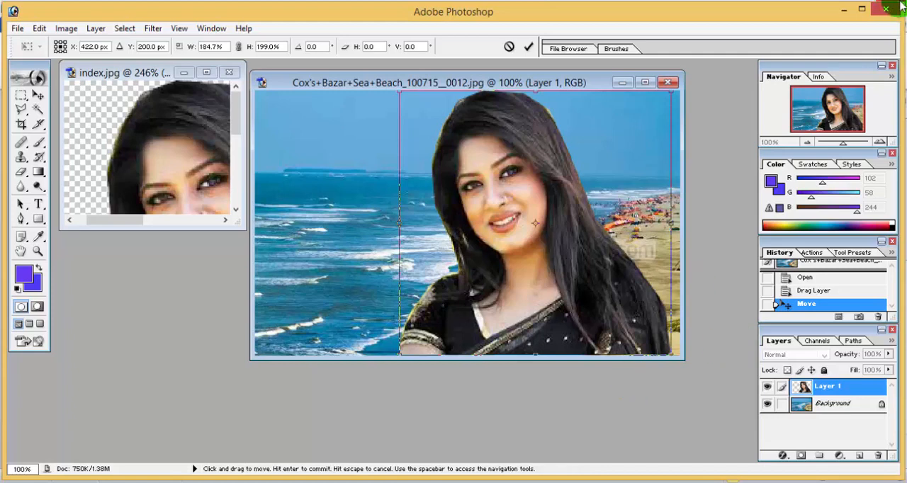
pyautogui.click(27, 156)
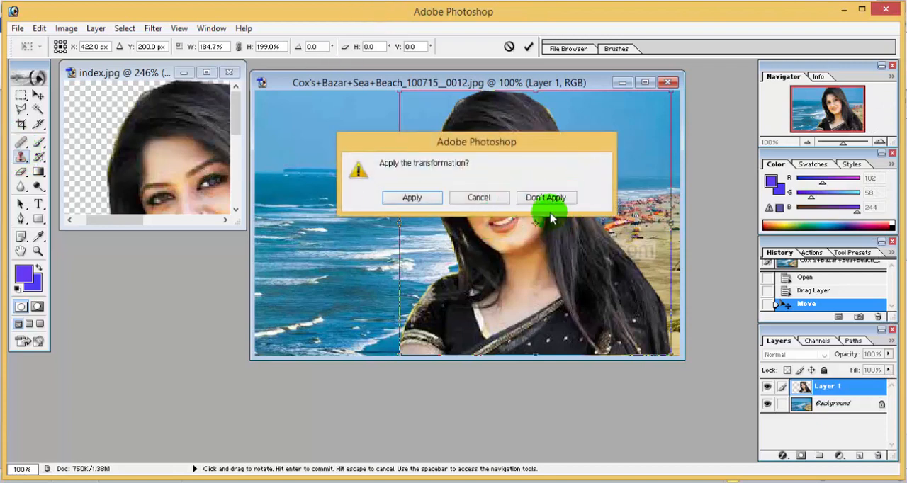
pyautogui.click(479, 199)
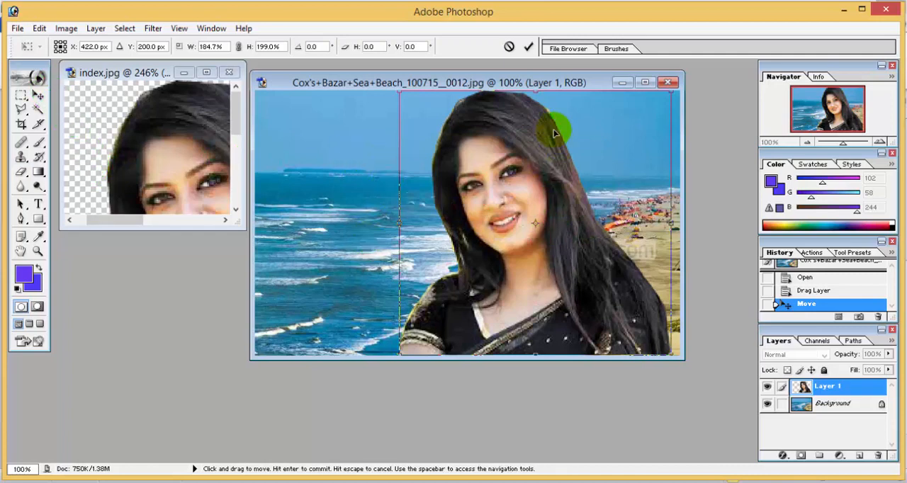
pyautogui.click(21, 125)
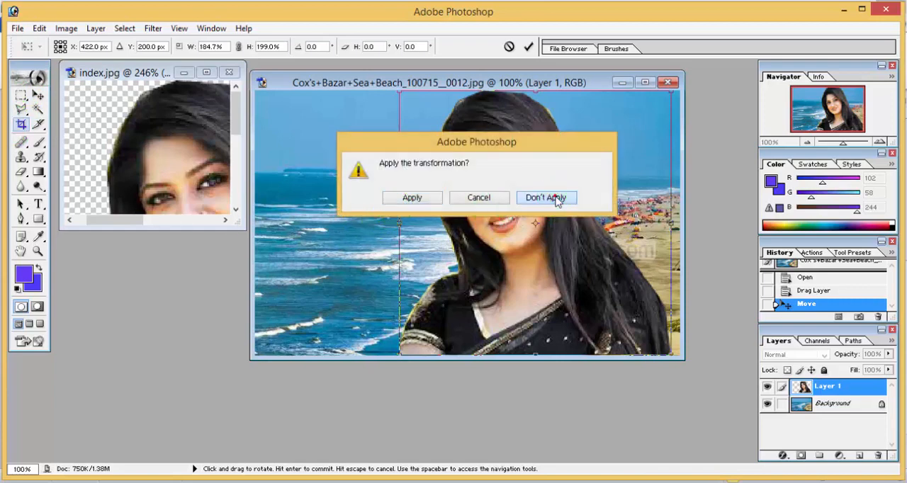
pyautogui.click(556, 199)
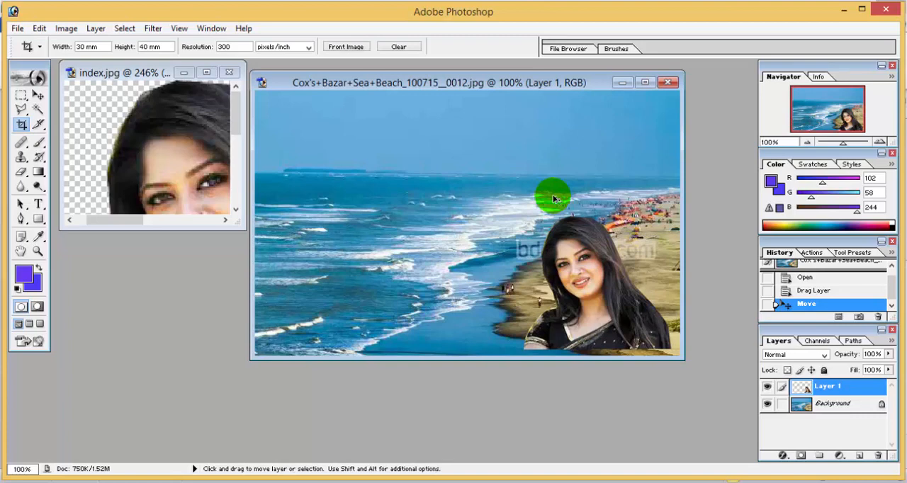
# Step: Move the enlarged woman layer slightly lower within the beach scene
pyautogui.hotkey('ctrl', 'z')
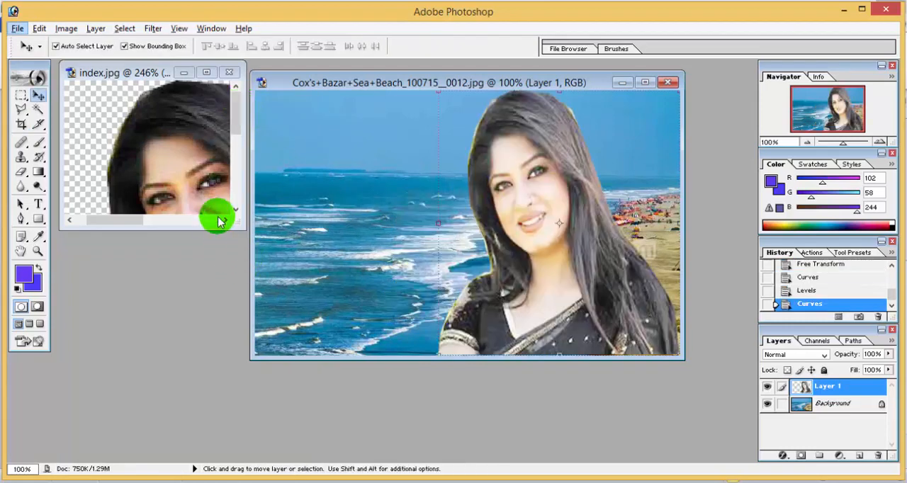
pyautogui.moveTo(525, 158)
pyautogui.mouseDown()
pyautogui.moveTo(536, 162)
pyautogui.moveTo(521, 164)
pyautogui.mouseUp()
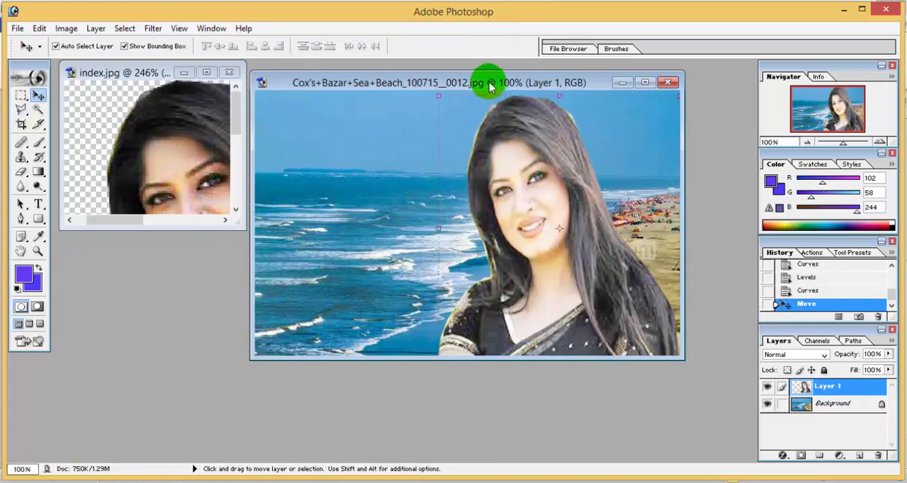
pyautogui.moveTo(490, 85); pyautogui.dragTo(516, 128)
pyautogui.moveTo(536, 172); pyautogui.dragTo(536, 188)
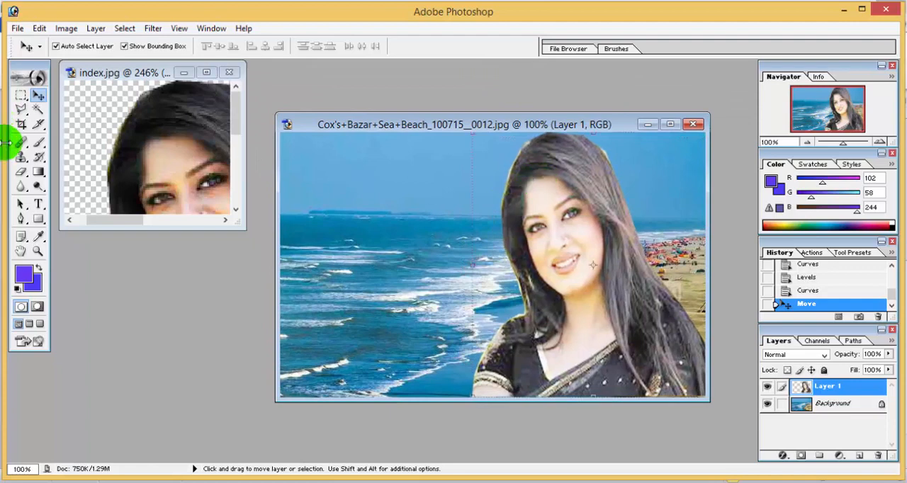
pyautogui.click(22, 123)
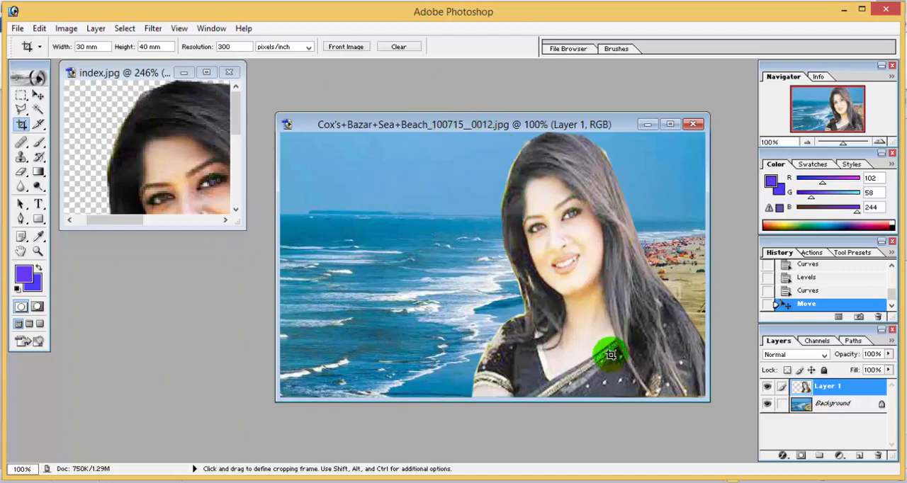
# Step: Apply a Curves adjustment to the woman layer, pulling the midpoint down to input 136, output 116
pyautogui.hotkey('ctrl', 'm')
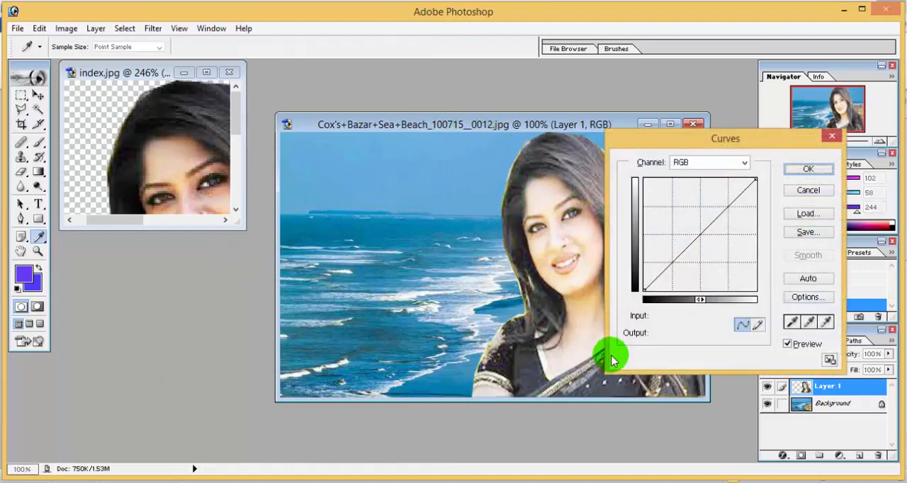
pyautogui.moveTo(704, 234)
pyautogui.mouseDown()
pyautogui.moveTo(691, 228)
pyautogui.moveTo(704, 240)
pyautogui.mouseUp()
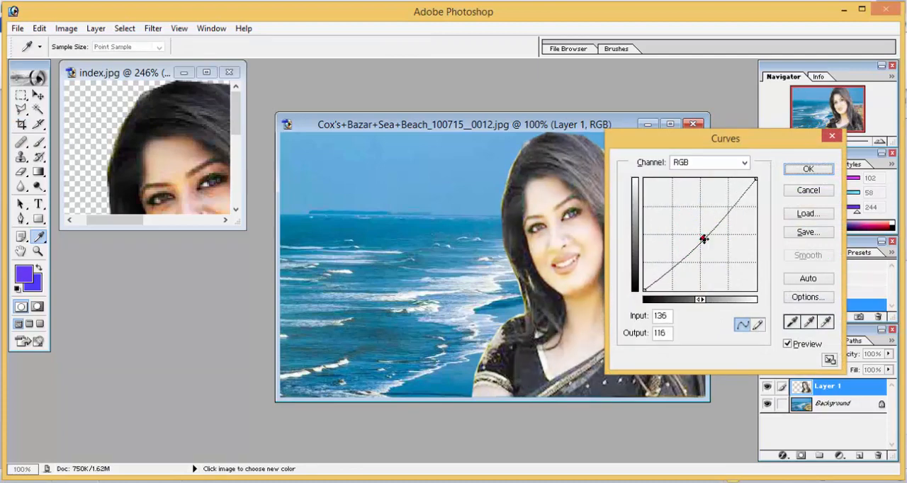
pyautogui.click(808, 170)
pyautogui.press('c')
pyautogui.click(754, 236)
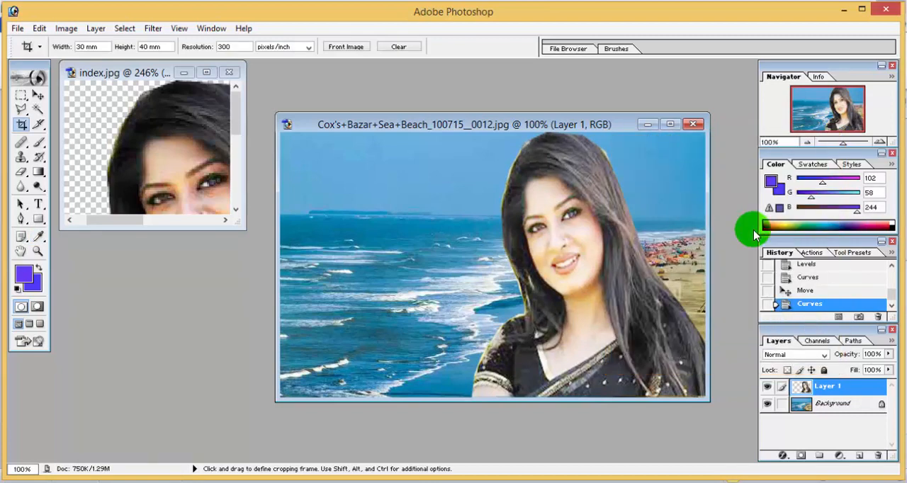
# Step: Apply a Hue/Saturation adjustment to the woman layer, nudging the hue slightly
pyautogui.hotkey('ctrl', 'u')
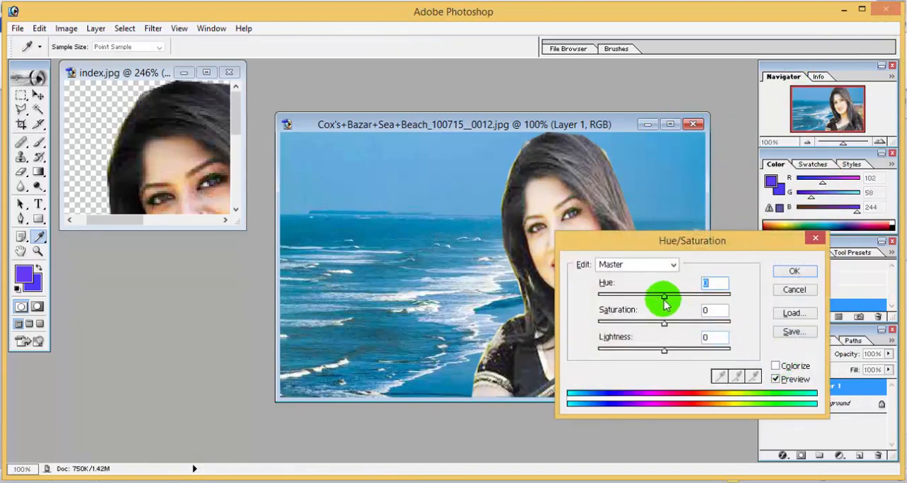
pyautogui.moveTo(663, 303); pyautogui.dragTo(667, 306)
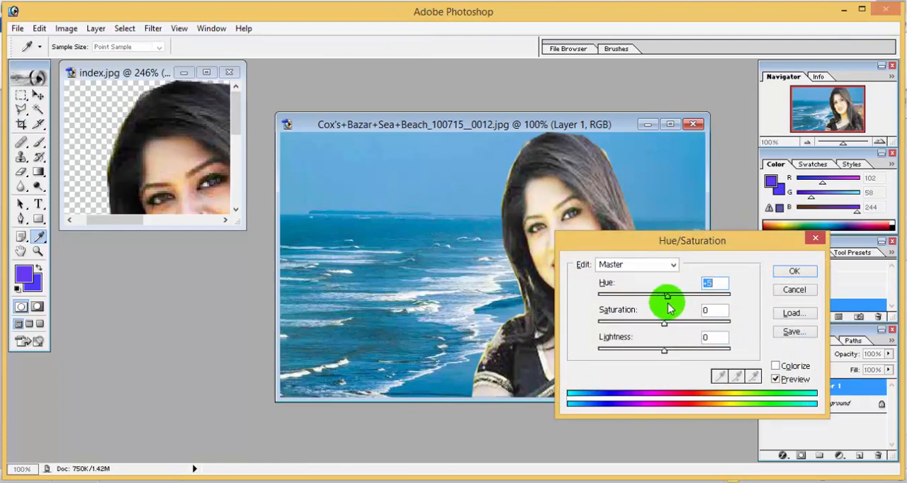
pyautogui.click(794, 271)
pyautogui.press('c')
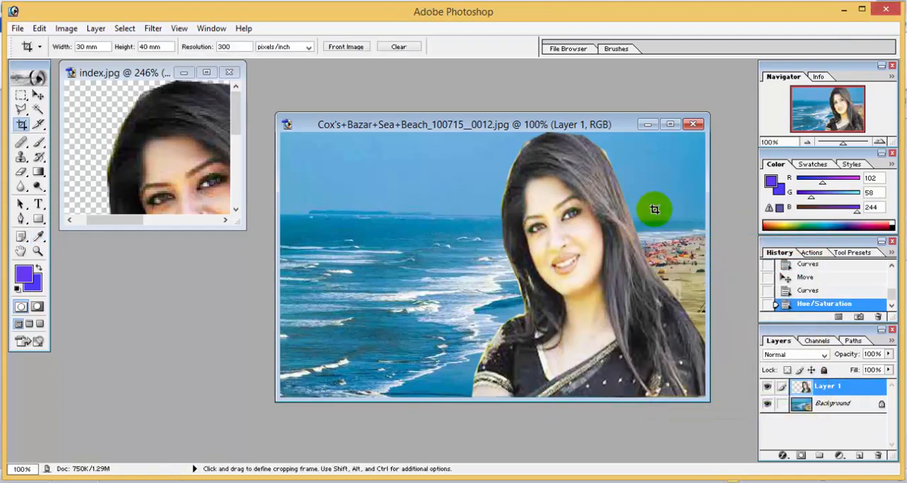
# Step: Apply a Levels adjustment to the woman layer with the output black level set to 22
pyautogui.hotkey('ctrl', 'l')
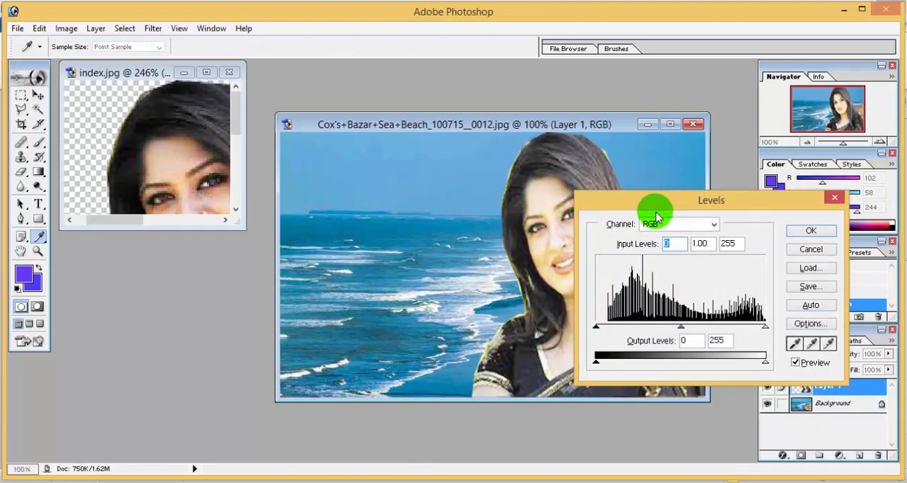
pyautogui.moveTo(597, 362); pyautogui.dragTo(615, 373)
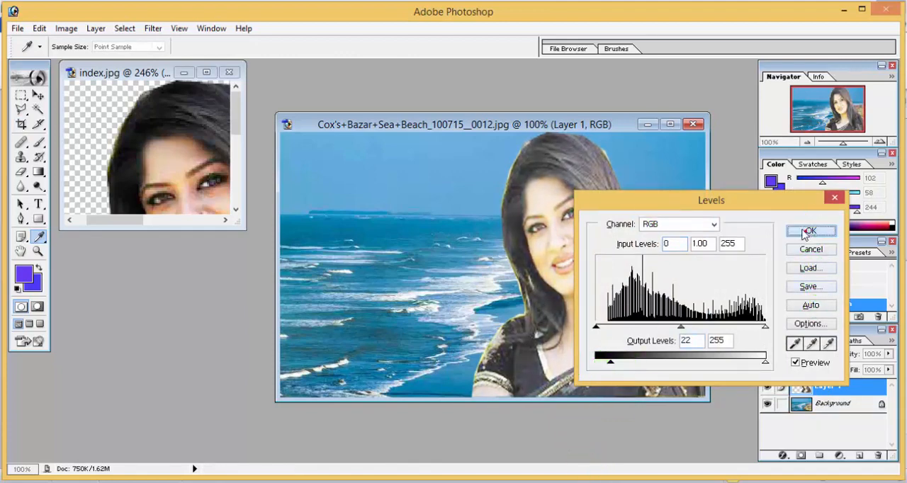
pyautogui.click(810, 230)
pyautogui.press('c')
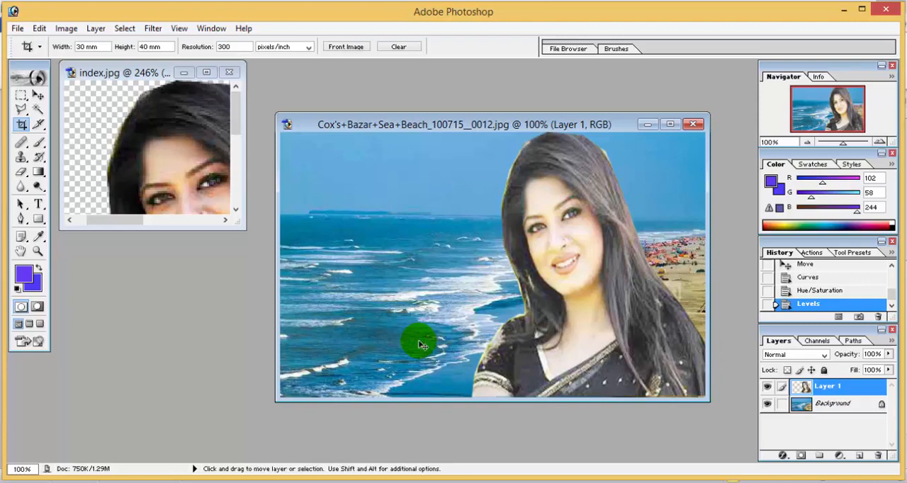
# Step: Apply another Curves adjustment, raising the midpoint to input 128, output 134
pyautogui.hotkey('ctrl', 'm')
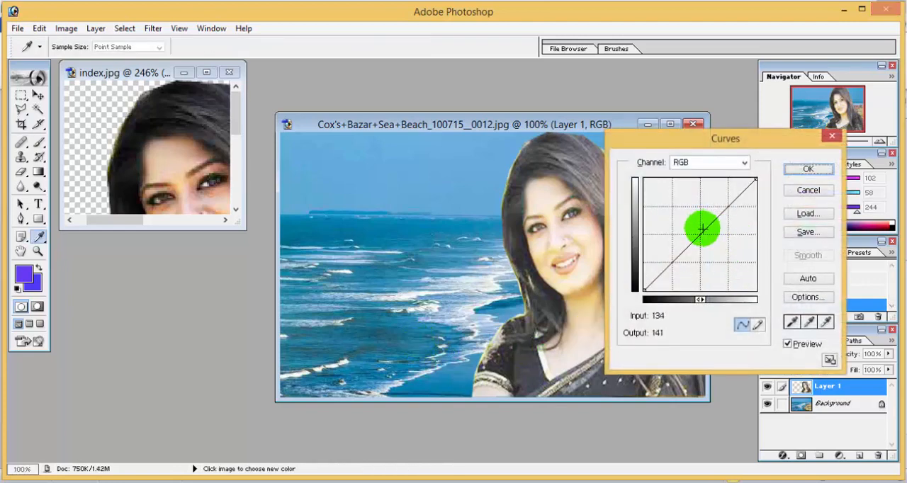
pyautogui.moveTo(702, 228); pyautogui.dragTo(700, 231)
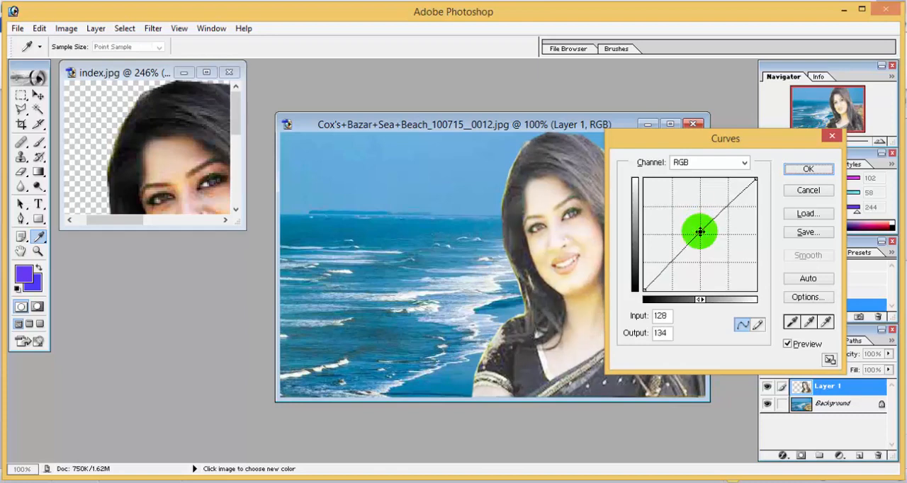
pyautogui.click(808, 170)
pyautogui.press('c')
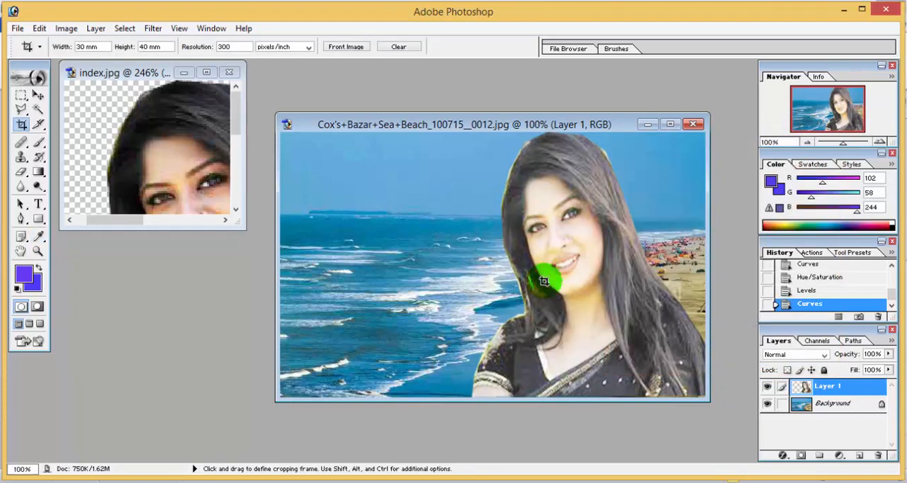
pyautogui.press('j')
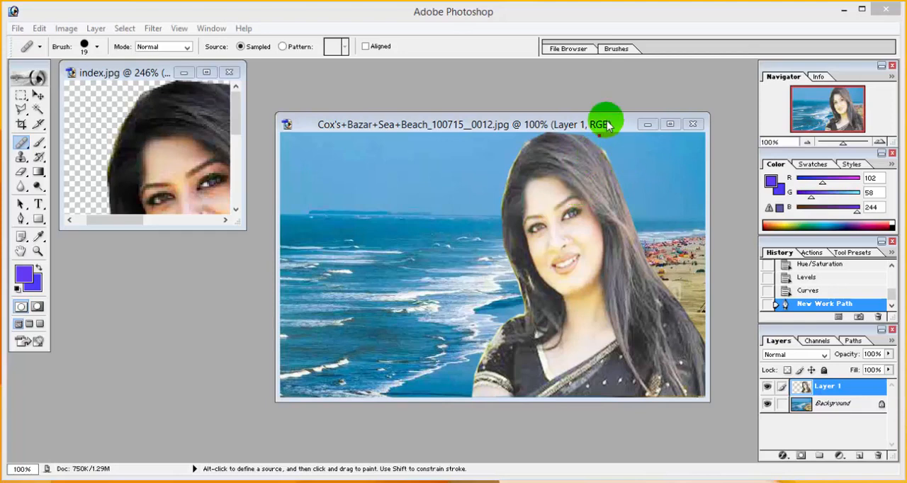
pyautogui.hotkey('ctrl', 'shift', 'd')
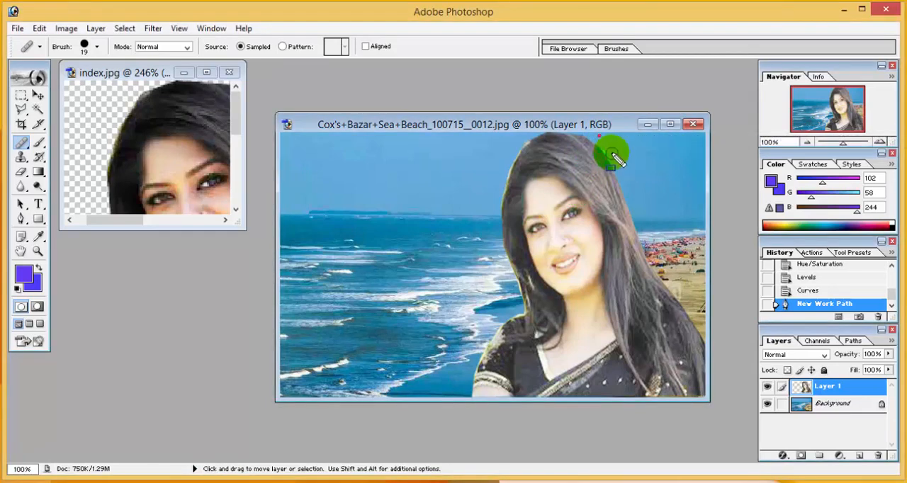
pyautogui.keyDown('alt'); pyautogui.click(602, 148); pyautogui.keyUp('alt')
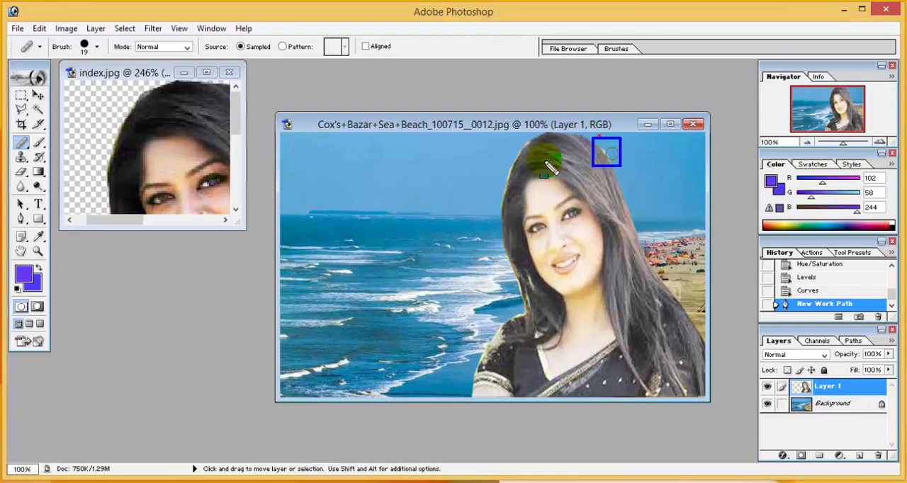
pyautogui.moveTo(492, 160); pyautogui.dragTo(515, 193)
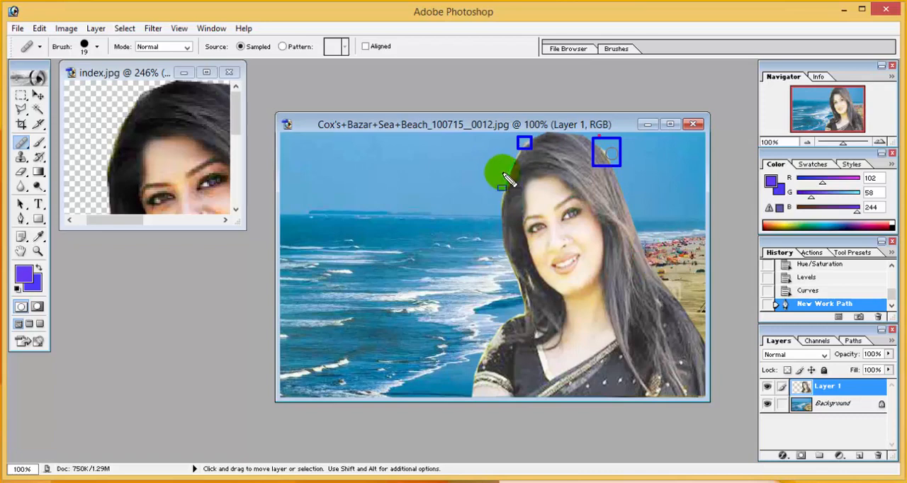
pyautogui.press('Escape')
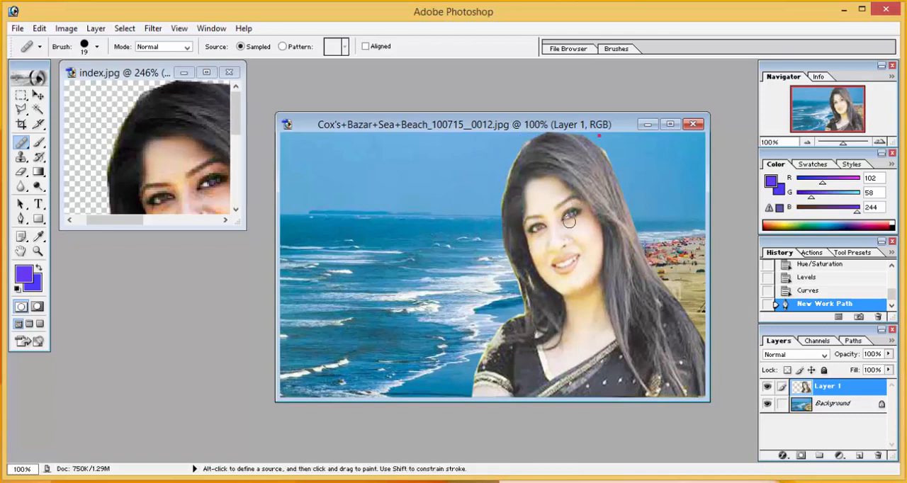
# Step: Trace a pen path around the leftover background fringe at the hair's upper right edge, turn it into a selection and cut it away
pyautogui.click(22, 221)
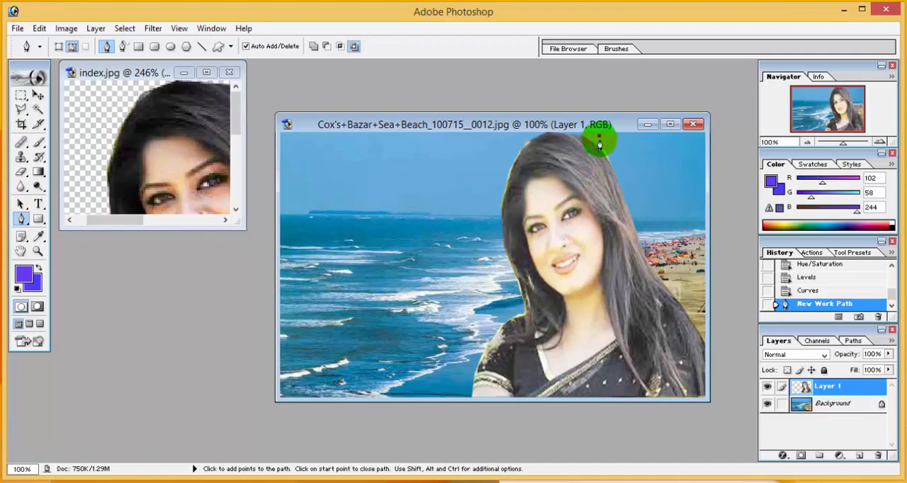
pyautogui.click(598, 141)
pyautogui.click(606, 155)
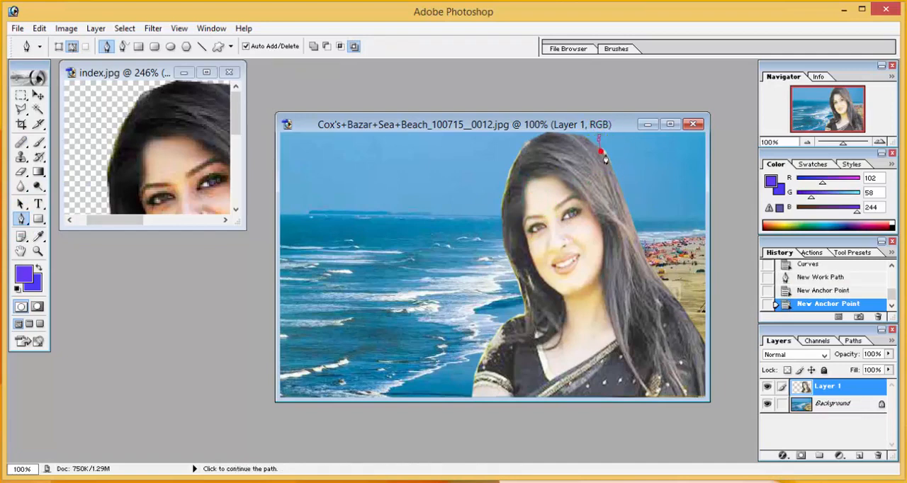
pyautogui.click(615, 159)
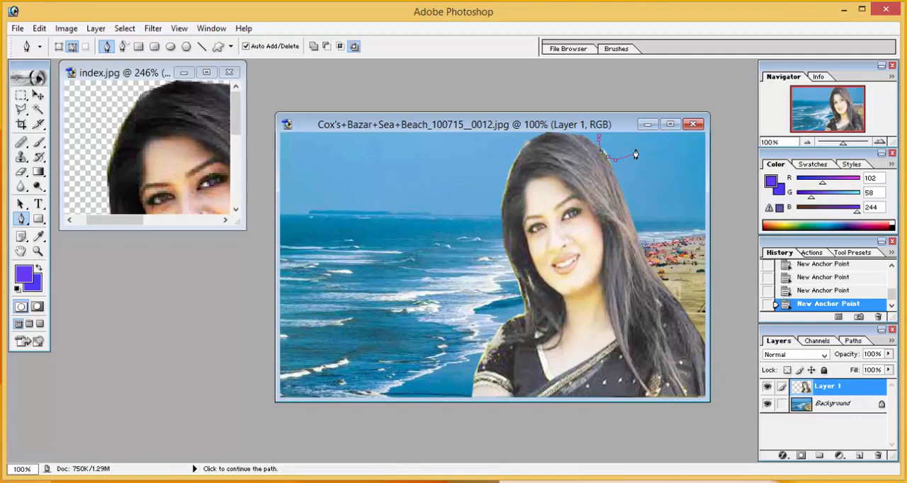
pyautogui.click(634, 151)
pyautogui.hotkey('ctrl', 'Return')
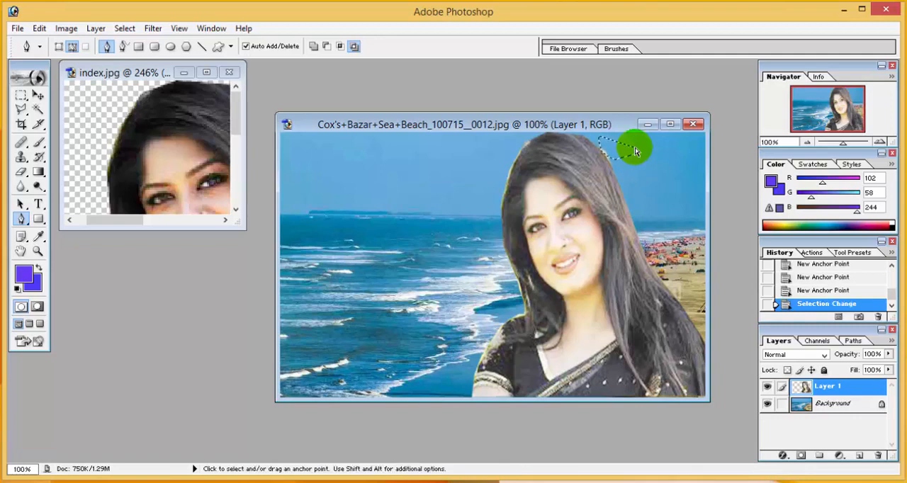
pyautogui.hotkey('ctrl', 'x')
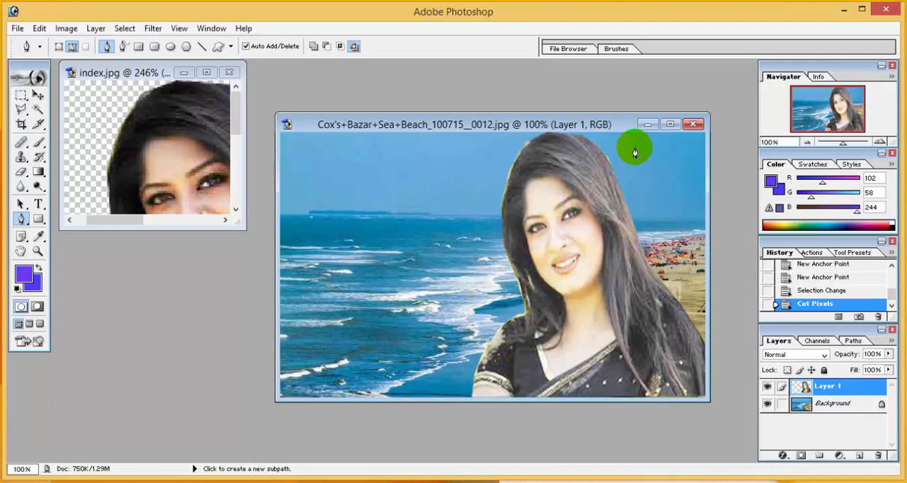
# Step: Trace a pen path along the hair's upper left edge, load it as a selection and cut away the fringe there
pyautogui.click(531, 149)
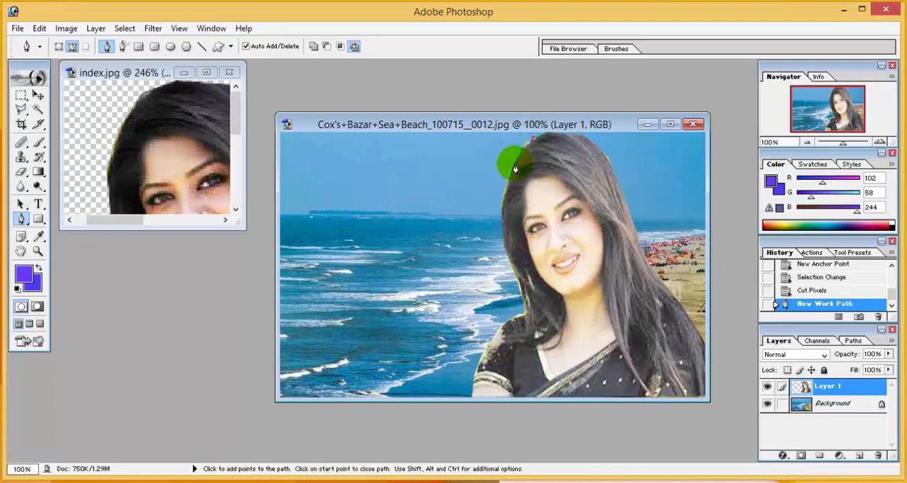
pyautogui.click(511, 169)
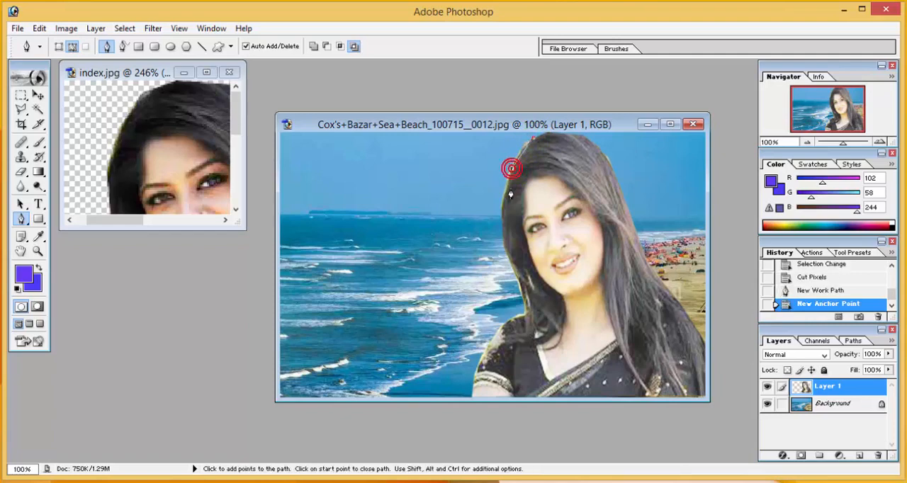
pyautogui.click(503, 196)
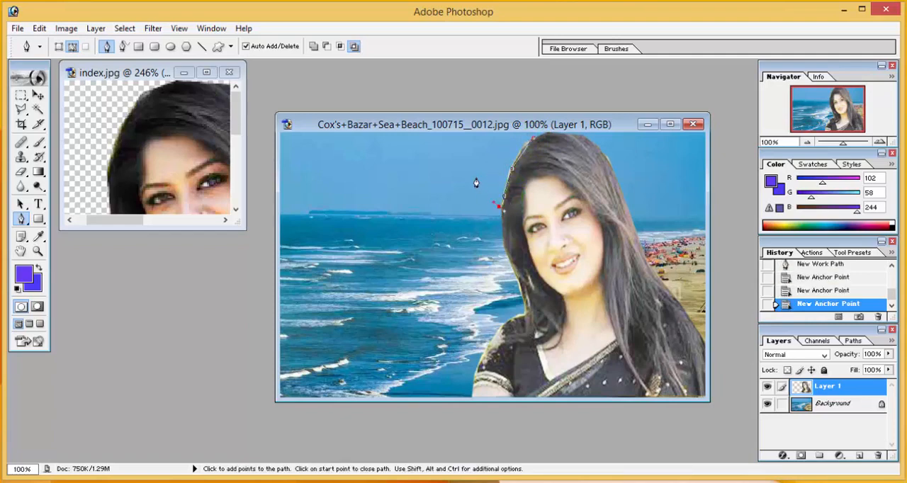
pyautogui.click(496, 142)
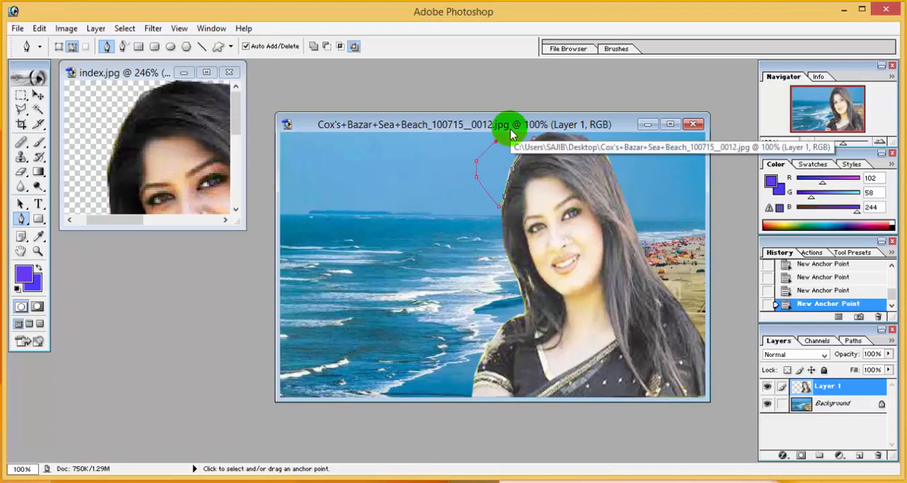
pyautogui.hotkey('ctrl', 'Return')
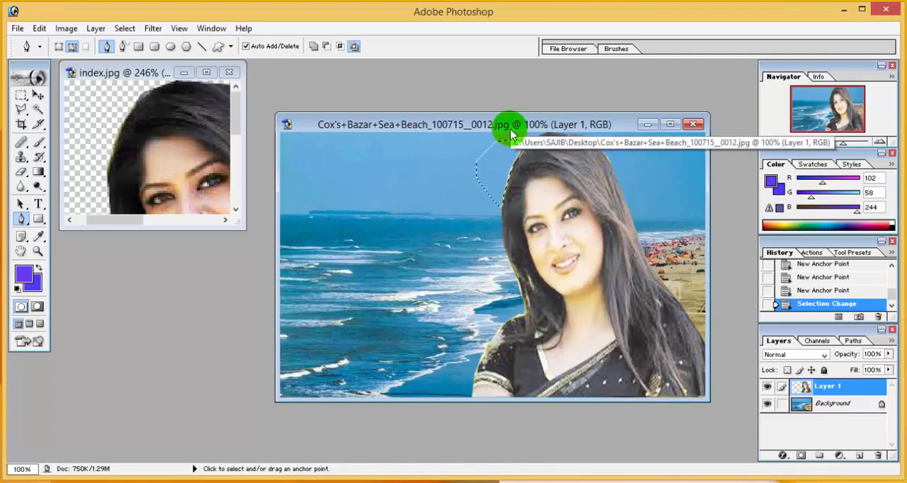
pyautogui.hotkey('ctrl', 'x')
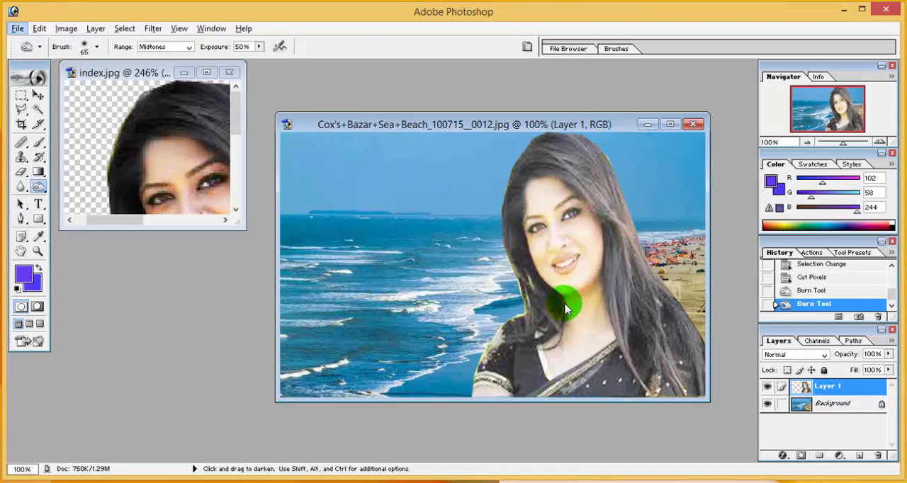
# Step: Darken the hair and its edges with Burn tool strokes at Midtones range and 50% exposure
pyautogui.click(34, 185)
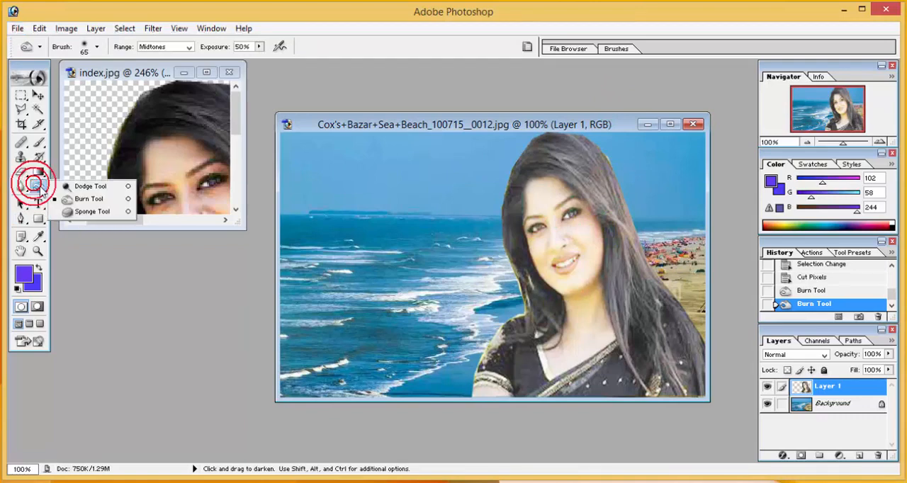
pyautogui.click(69, 199)
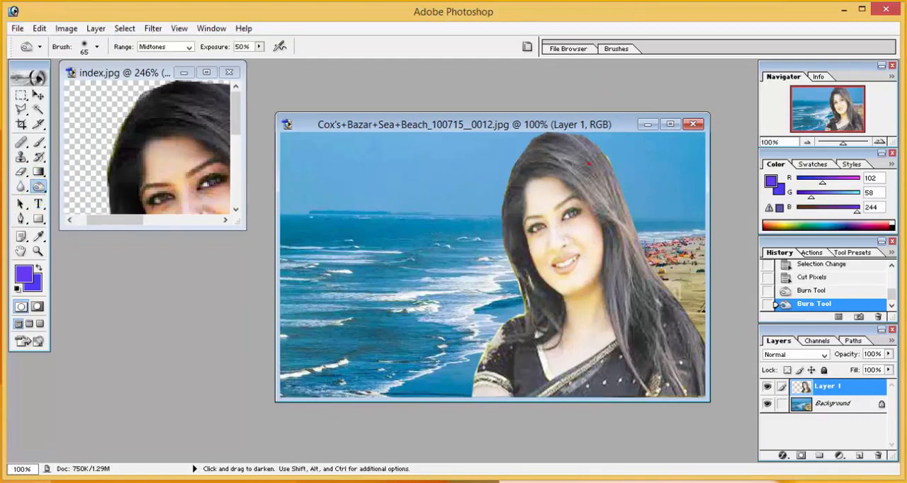
pyautogui.moveTo(598, 197)
pyautogui.mouseDown()
pyautogui.moveTo(566, 149)
pyautogui.moveTo(545, 145)
pyautogui.moveTo(535, 157)
pyautogui.moveTo(567, 163)
pyautogui.moveTo(598, 152)
pyautogui.moveTo(584, 181)
pyautogui.moveTo(629, 240)
pyautogui.moveTo(627, 305)
pyautogui.moveTo(646, 383)
pyautogui.mouseUp()
pyautogui.moveTo(637, 351)
pyautogui.mouseDown()
pyautogui.moveTo(610, 322)
pyautogui.moveTo(616, 280)
pyautogui.moveTo(635, 381)
pyautogui.moveTo(650, 391)
pyautogui.moveTo(678, 365)
pyautogui.moveTo(667, 298)
pyautogui.moveTo(681, 352)
pyautogui.mouseUp()
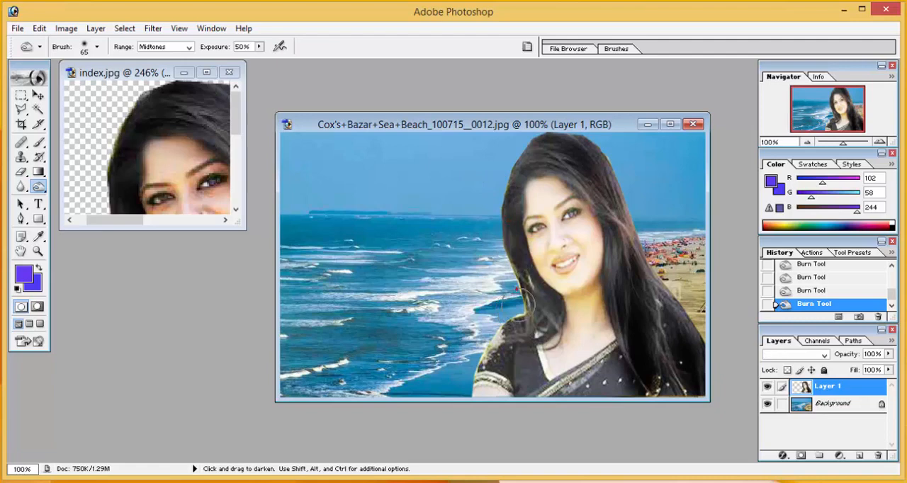
pyautogui.moveTo(524, 301); pyautogui.dragTo(525, 289)
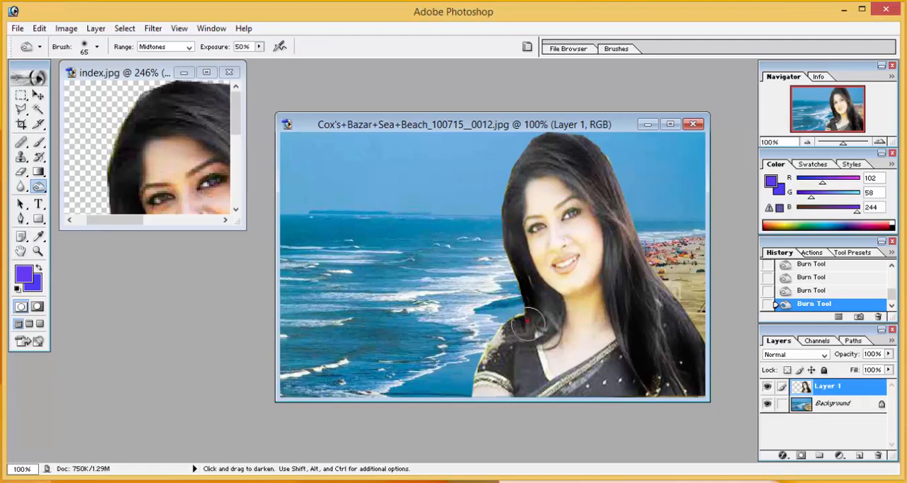
pyautogui.moveTo(558, 124); pyautogui.dragTo(579, 145)
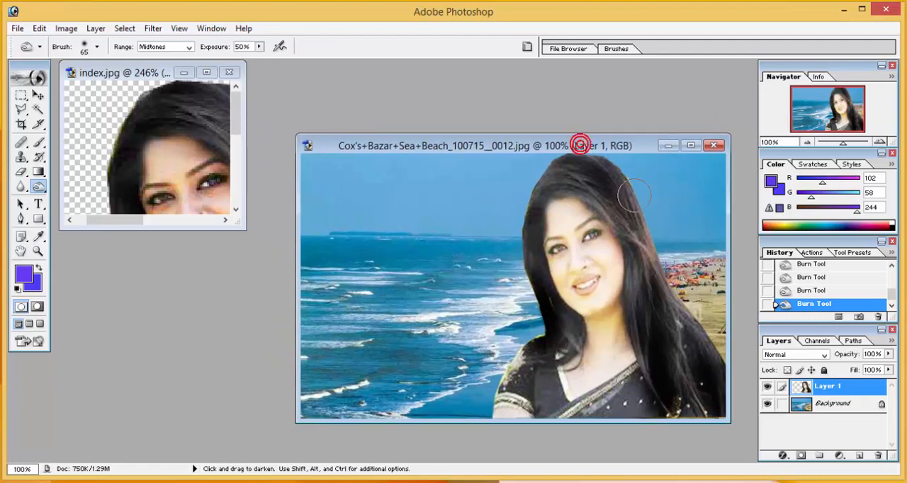
pyautogui.moveTo(649, 262)
pyautogui.mouseDown()
pyautogui.moveTo(680, 381)
pyautogui.moveTo(691, 357)
pyautogui.mouseUp()
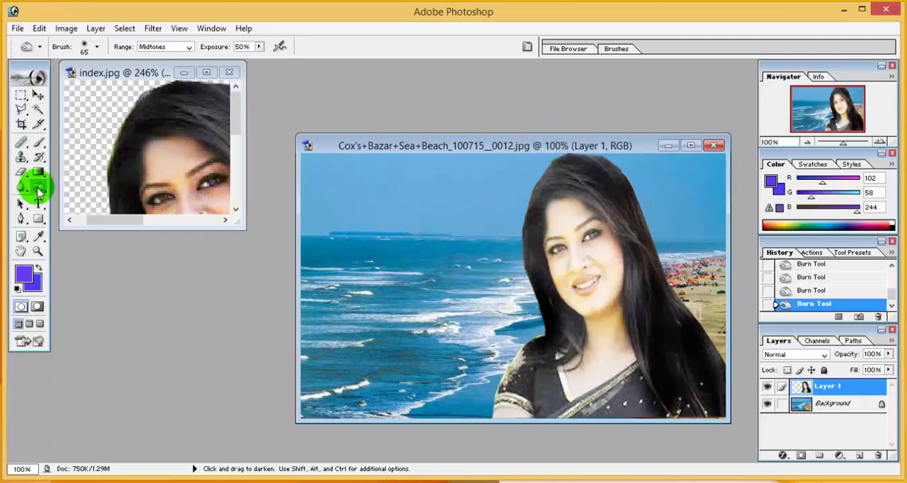
pyautogui.click(38, 188)
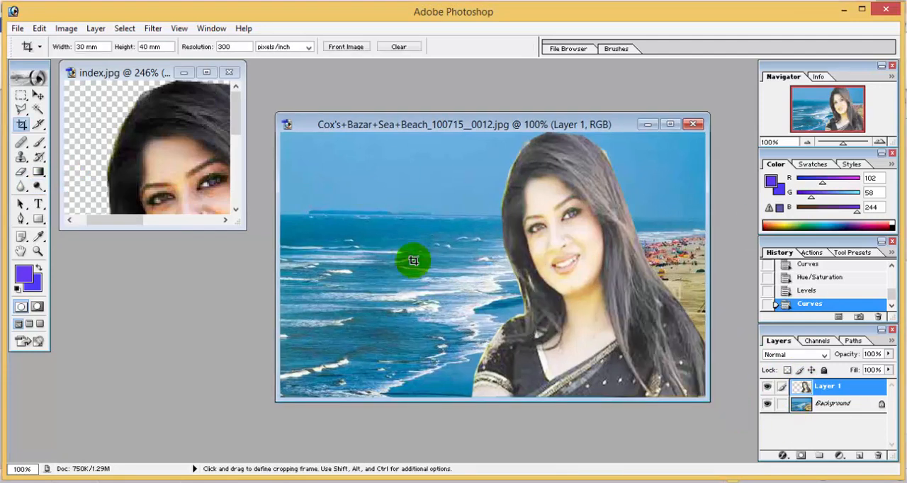
# Step: Save the composite to the Desktop as a JPEG copy named Cox's+Bazar+Sea+Beach_100715__0012 copy.jpg
pyautogui.click(17, 28)
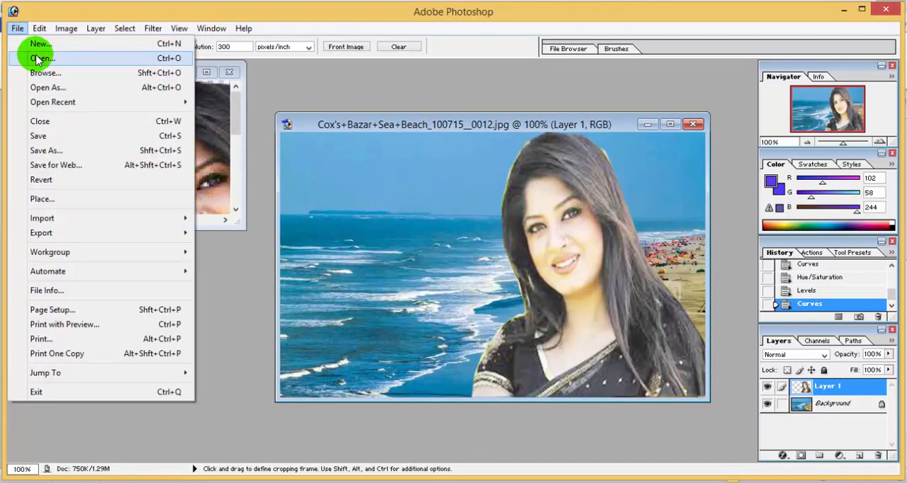
pyautogui.click(55, 149)
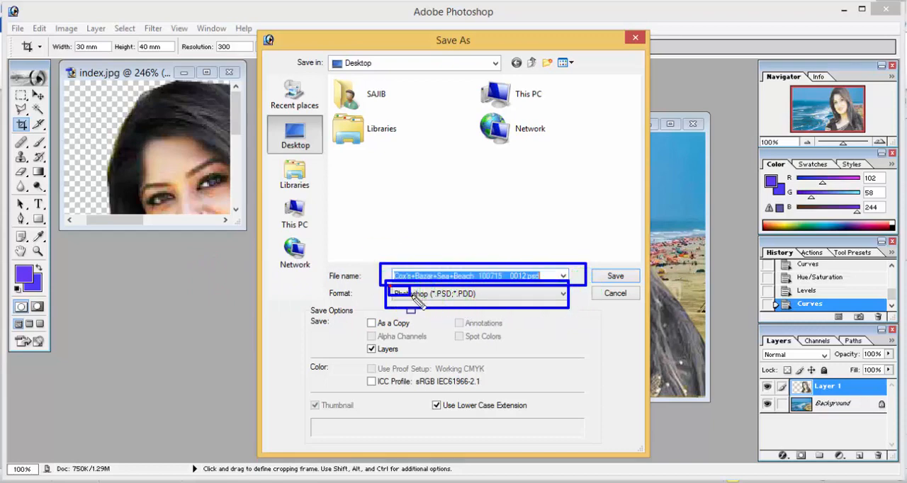
pyautogui.click(563, 295)
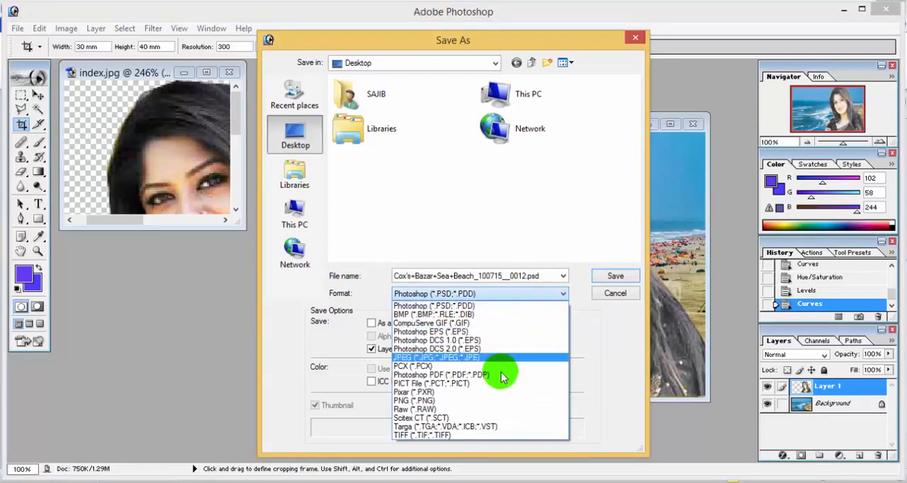
pyautogui.click(452, 358)
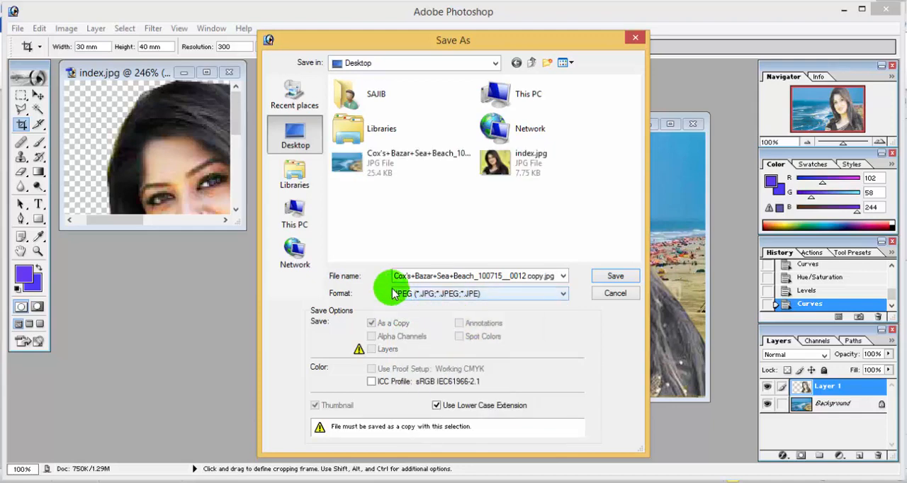
pyautogui.moveTo(394, 289); pyautogui.dragTo(497, 302)
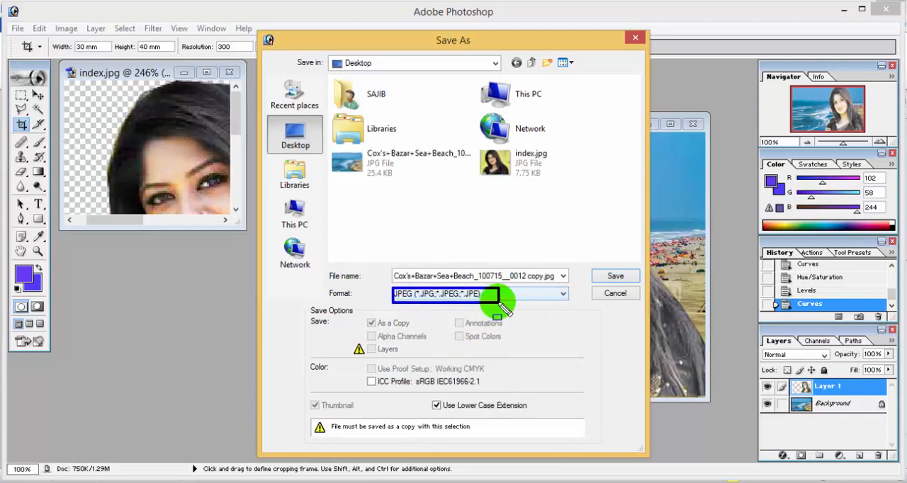
pyautogui.press('Escape')
pyautogui.click(615, 276)
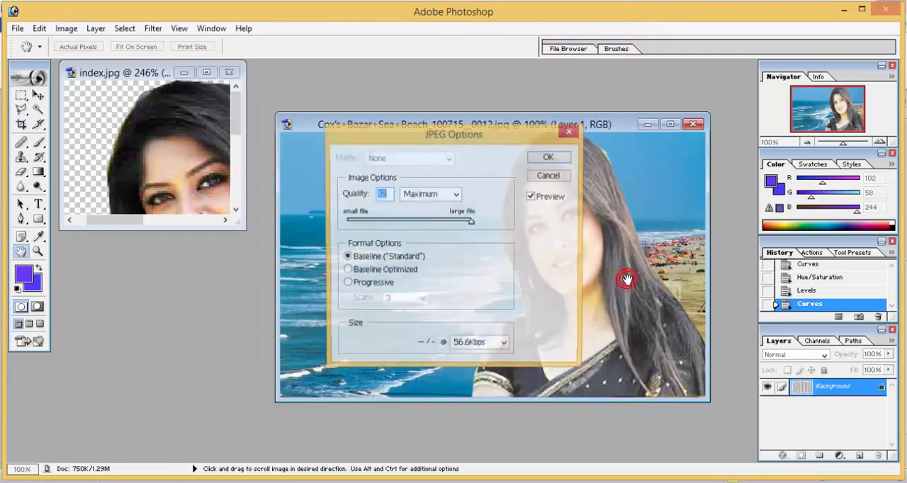
# Step: Set the JPEG quality to 12, Maximum, and confirm the options
pyautogui.moveTo(472, 221)
pyautogui.mouseDown()
pyautogui.moveTo(459, 226)
pyautogui.moveTo(479, 222)
pyautogui.moveTo(427, 214)
pyautogui.moveTo(489, 229)
pyautogui.moveTo(458, 196)
pyautogui.moveTo(474, 223)
pyautogui.mouseUp()
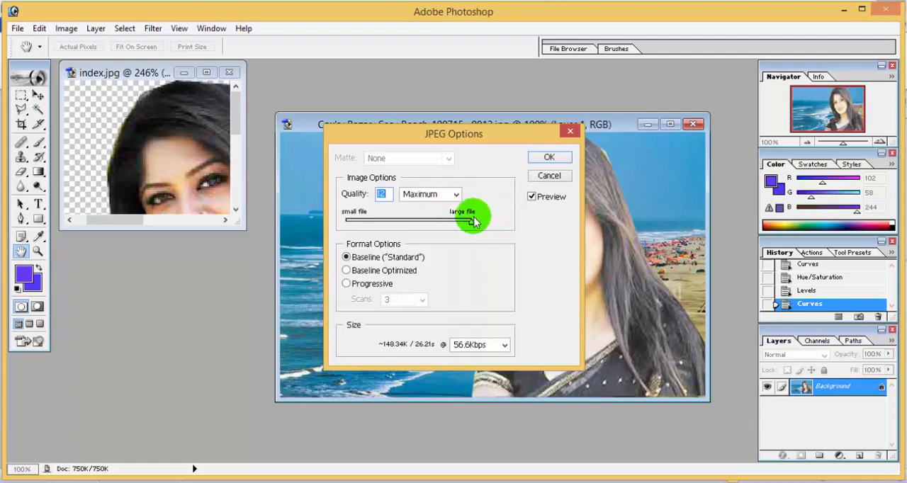
pyautogui.click(549, 157)
pyautogui.press('c')
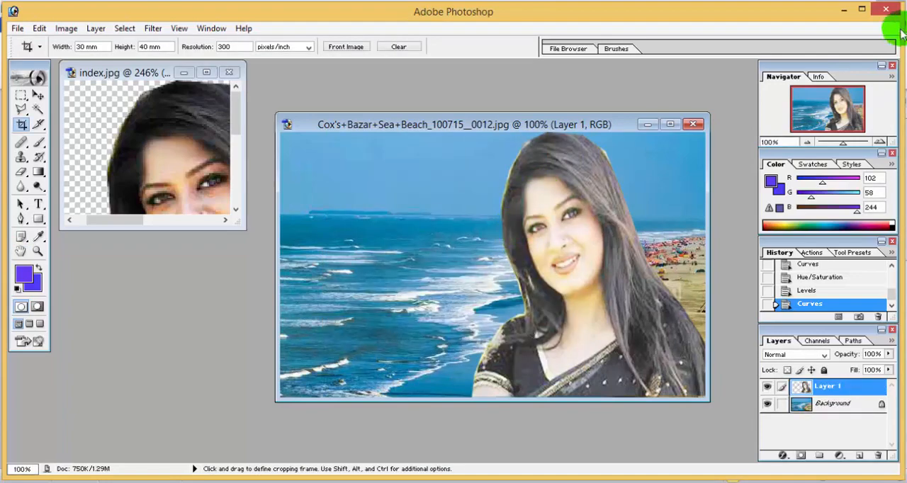
# Step: Minimize the open windows and open the saved JPEG copy from the Desktop to view the result
pyautogui.click(843, 10)
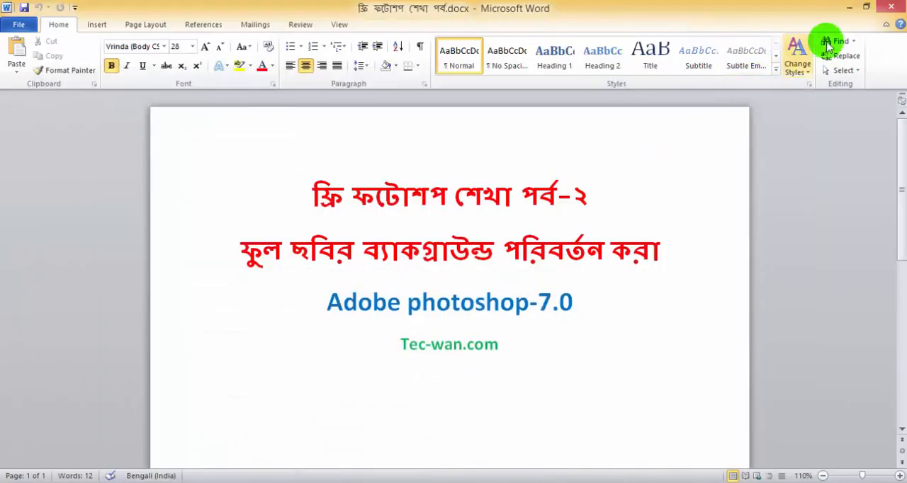
pyautogui.click(853, 6)
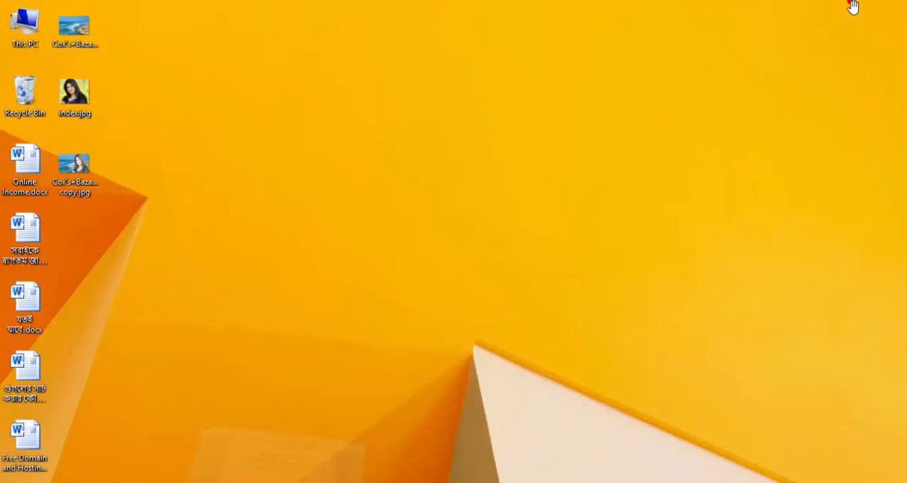
pyautogui.doubleClick(80, 168)
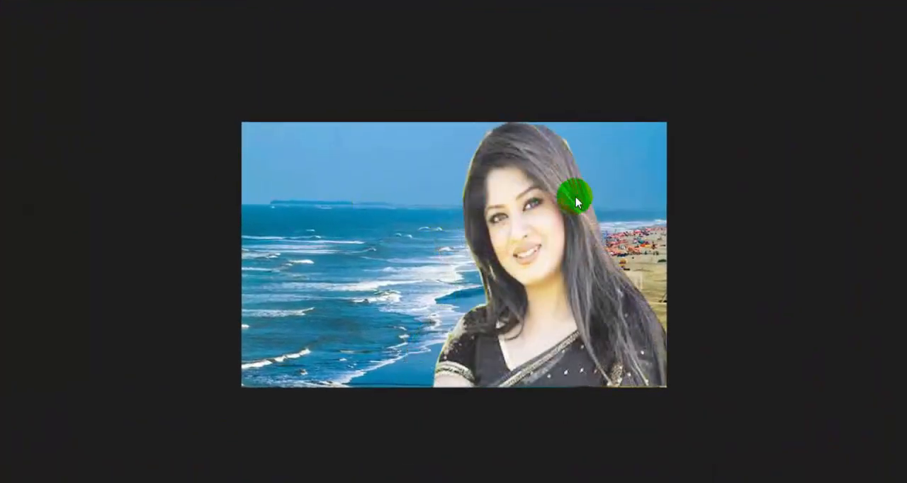